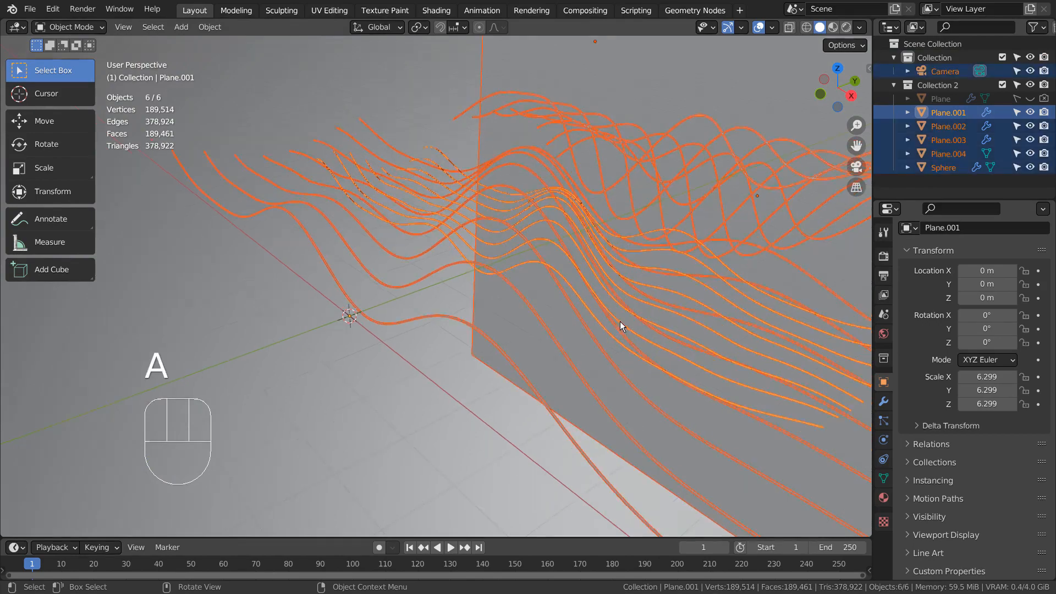
Hide the large sphere and the upright backdrop plane, leaving only the wave line objects and camera
scroll(619, 321, "down", 5)
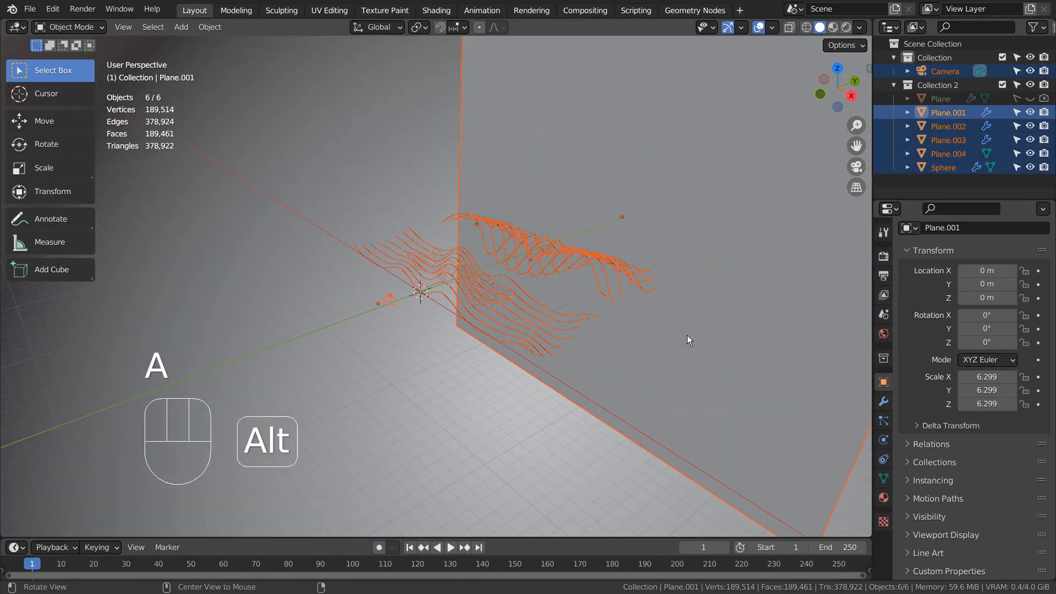
middle_click_drag(689, 337, 213, 333, "alt")
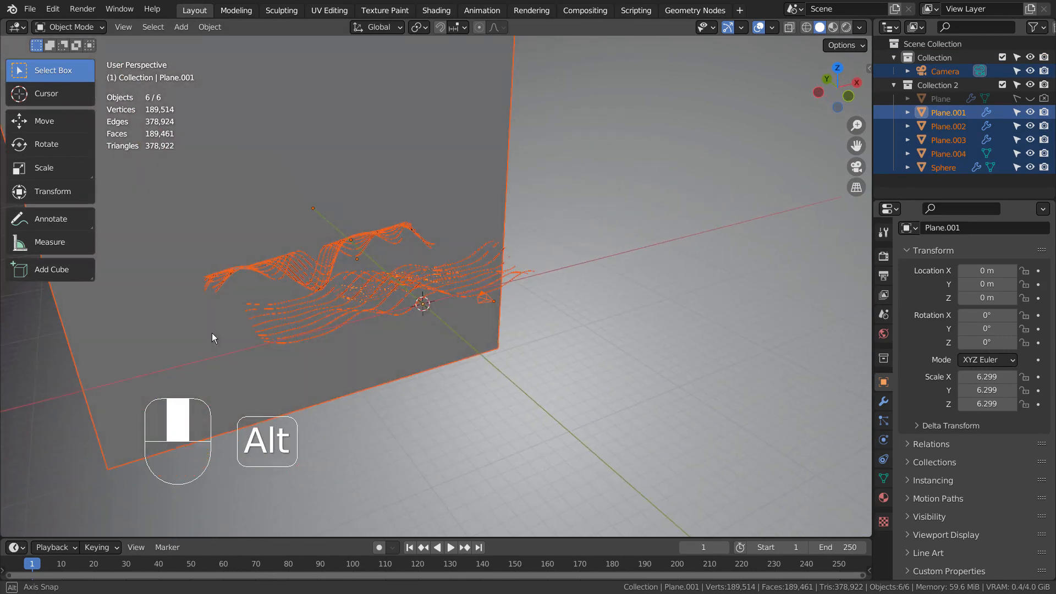
left_click(655, 253)
key("KP_Decimal")
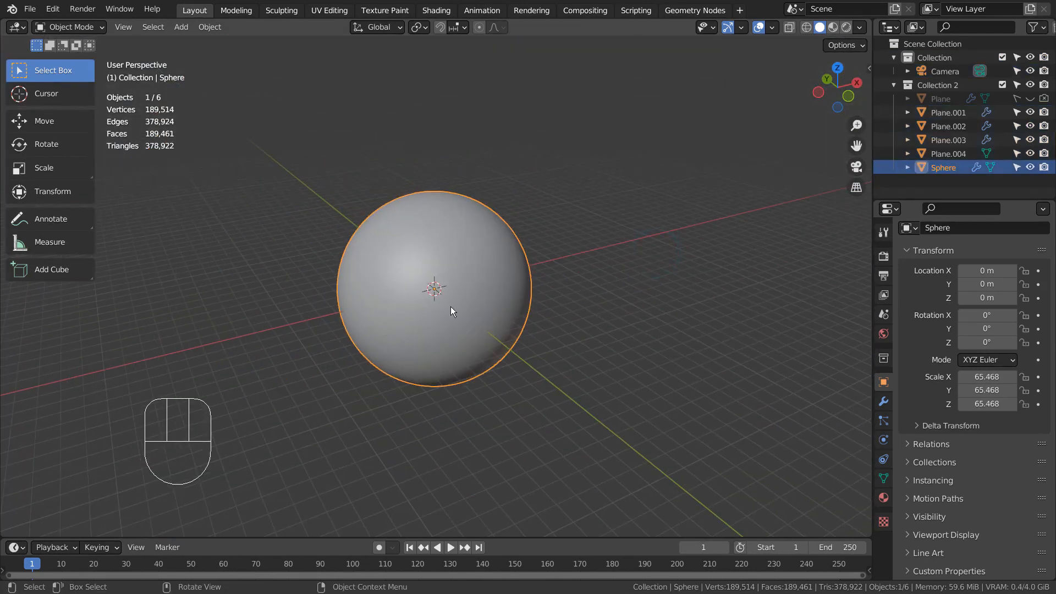
key("h")
left_click(460, 220)
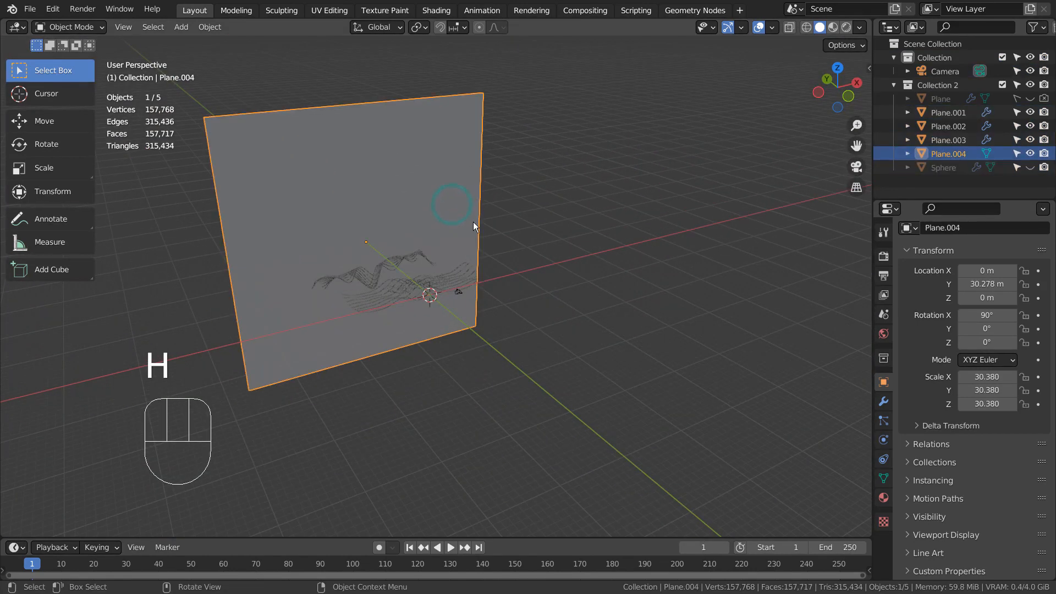
key("h")
Examine the remaining wave line objects Plane.001, Plane.002 and Plane.003 one by one, identifying which set of lines each contains
left_click(420, 255)
left_click(432, 285)
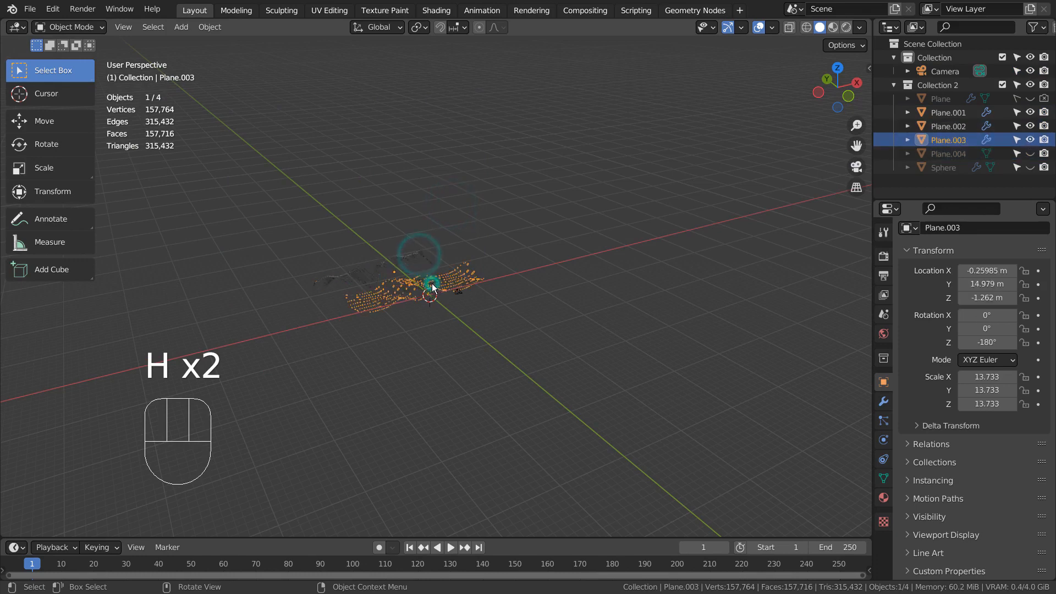
middle_click_drag(413, 283, 781, 258, "alt+shift")
left_click(925, 112)
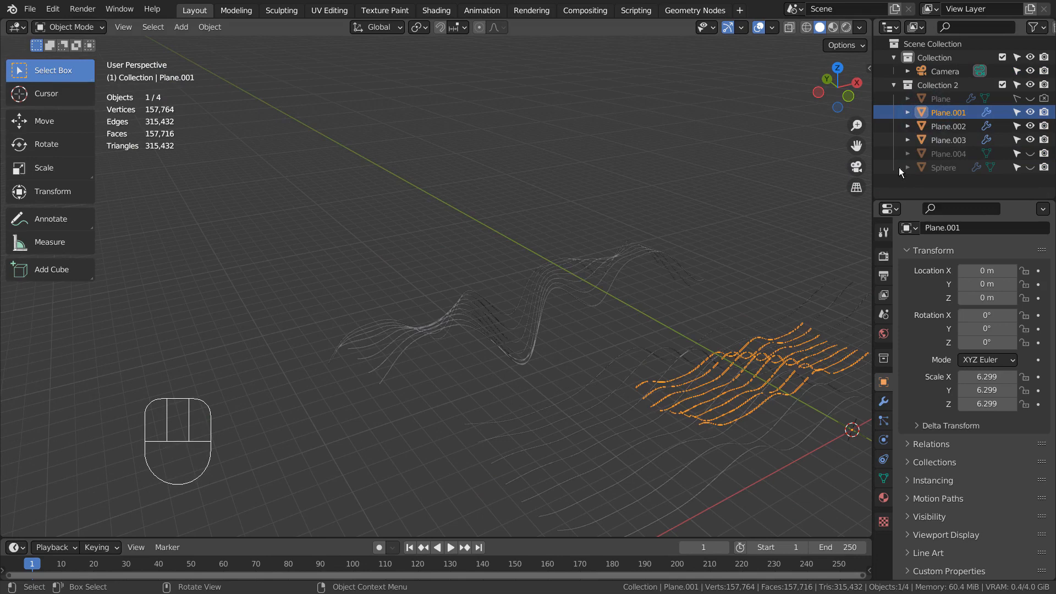
left_click(939, 126)
left_click(941, 140)
left_click(945, 153)
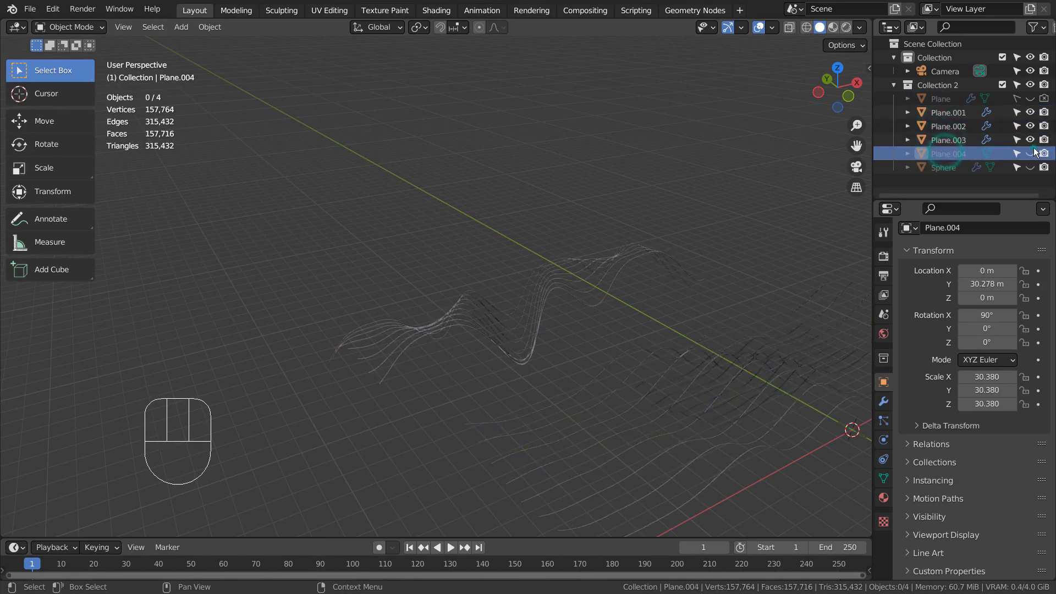
left_click(1028, 153)
left_click(1024, 154)
left_click(964, 139)
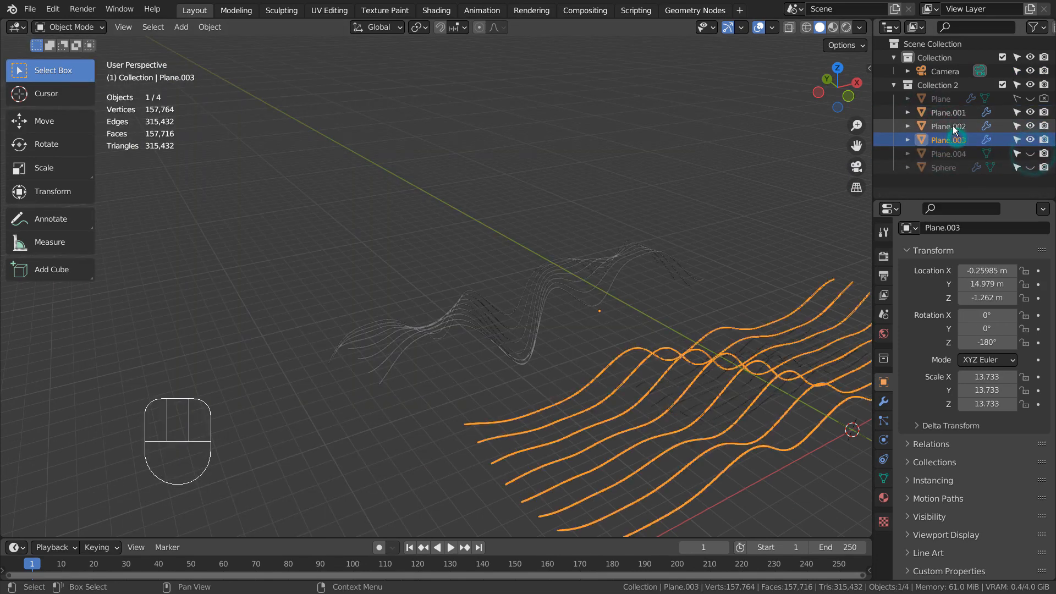
left_click(952, 125)
left_click(949, 114)
Examine how the wave line sets overlap when seen through the camera
middle_click_drag(814, 308, 674, 321, "alt+shift")
left_click_drag(674, 321, 613, 303)
middle_click_drag(613, 302, 645, 323, "alt")
key("KP_0")
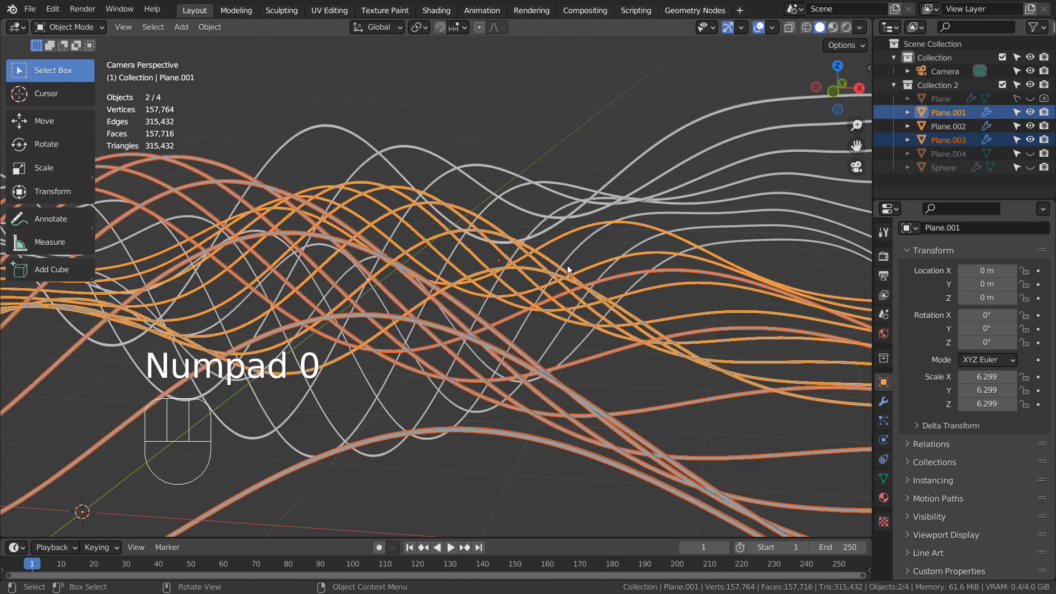
left_click(530, 153)
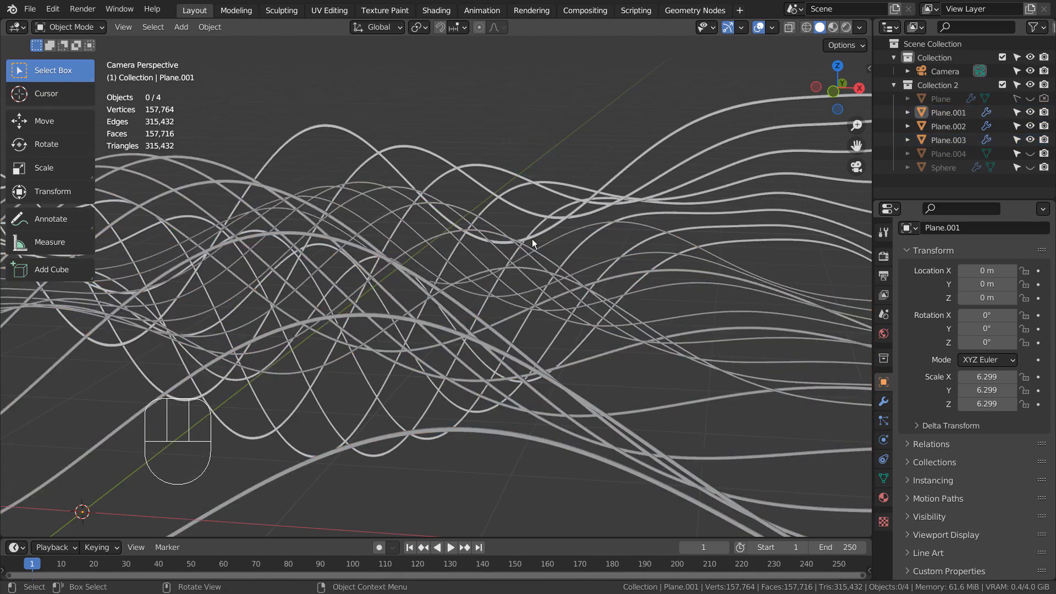
left_click(551, 267)
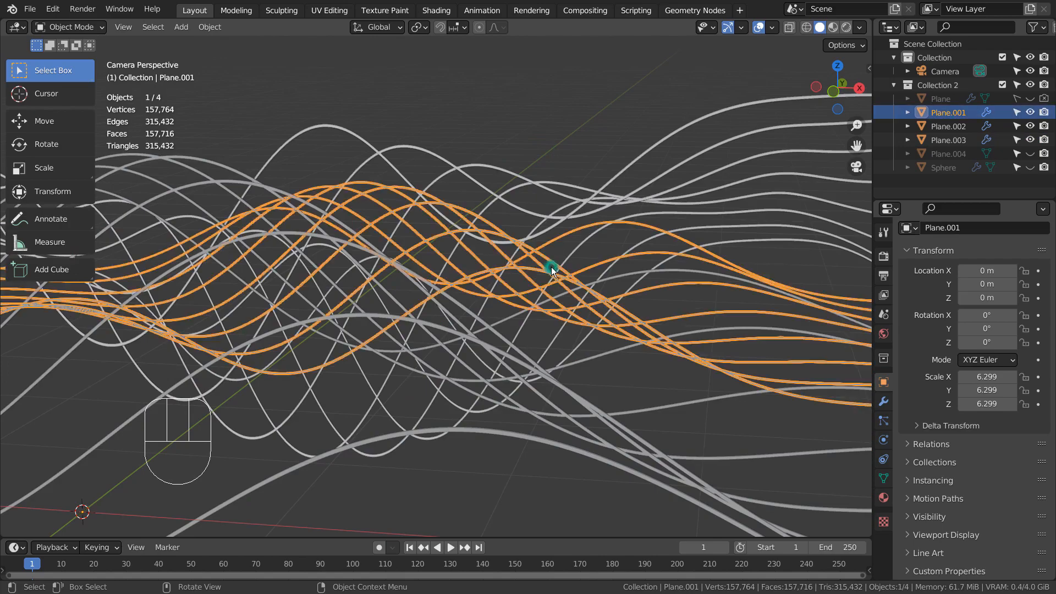
Inspect the placement of each wave line set in the scene from several perspective angles
mouse_move(551, 266)
middle_mouse_down()
mouse_move(619, 295)
mouse_move(523, 325)
mouse_move(430, 325)
middle_mouse_up()
left_click(412, 273)
mouse_move(412, 273)
middle_mouse_down("alt")
mouse_move(430, 297)
mouse_move(541, 300)
mouse_move(588, 284)
middle_mouse_up("alt")
left_click(579, 205)
left_click(582, 186)
mouse_move(738, 248)
middle_mouse_down("alt")
mouse_move(633, 287)
mouse_move(454, 197)
mouse_move(709, 308)
mouse_move(712, 322)
mouse_move(647, 310)
mouse_move(608, 268)
mouse_move(750, 301)
mouse_move(697, 270)
mouse_move(2, 280)
middle_mouse_up("alt")
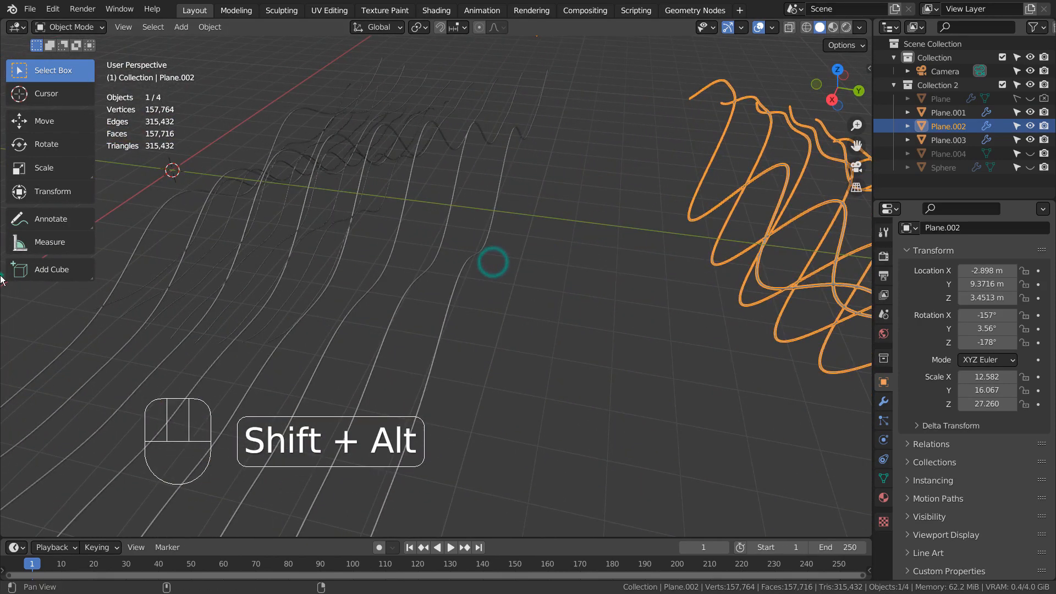
left_click(370, 250)
left_click(324, 264)
middle_click_drag(354, 306, 708, 232, "alt+shift")
left_click(590, 256)
left_click(727, 117)
left_click(649, 163)
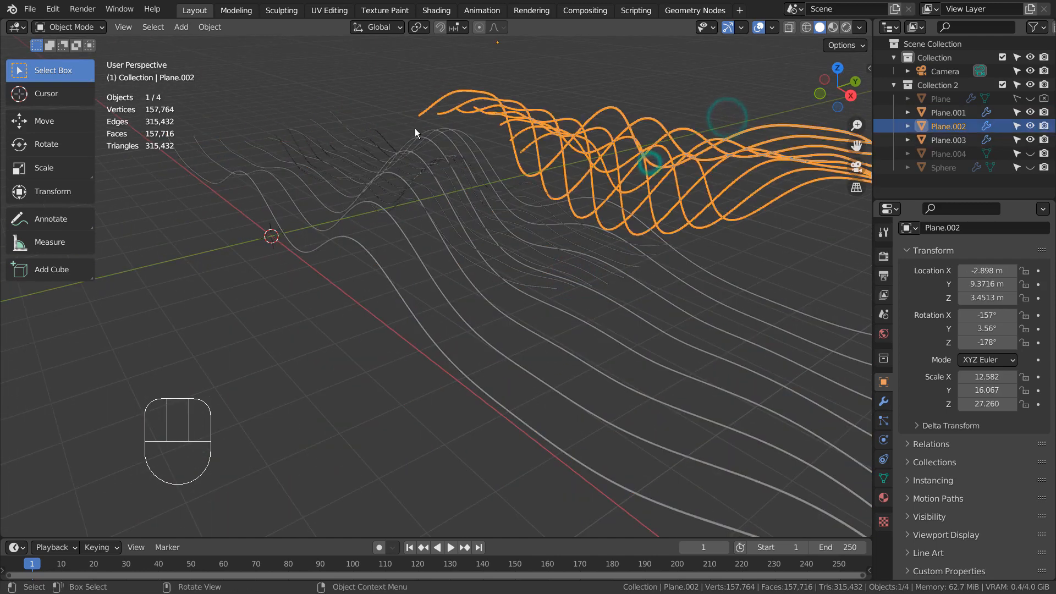
Hide the wave line objects Plane.001, Plane.002 and Plane.003, and unhide and select the original Plane object
key("b")
left_click_drag(400, 137, 657, 287)
key("h")
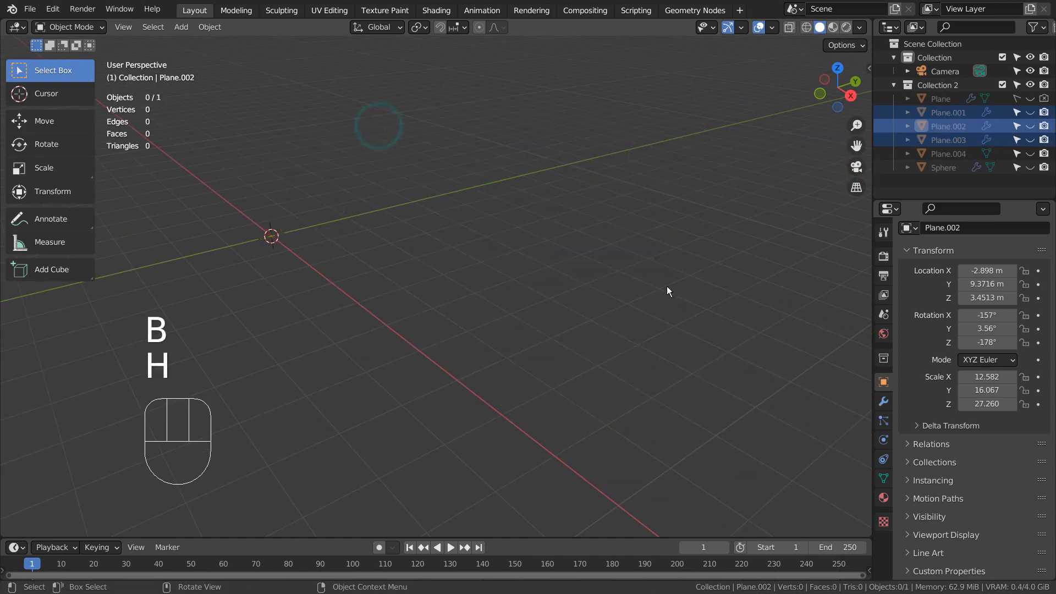
left_click(1028, 99)
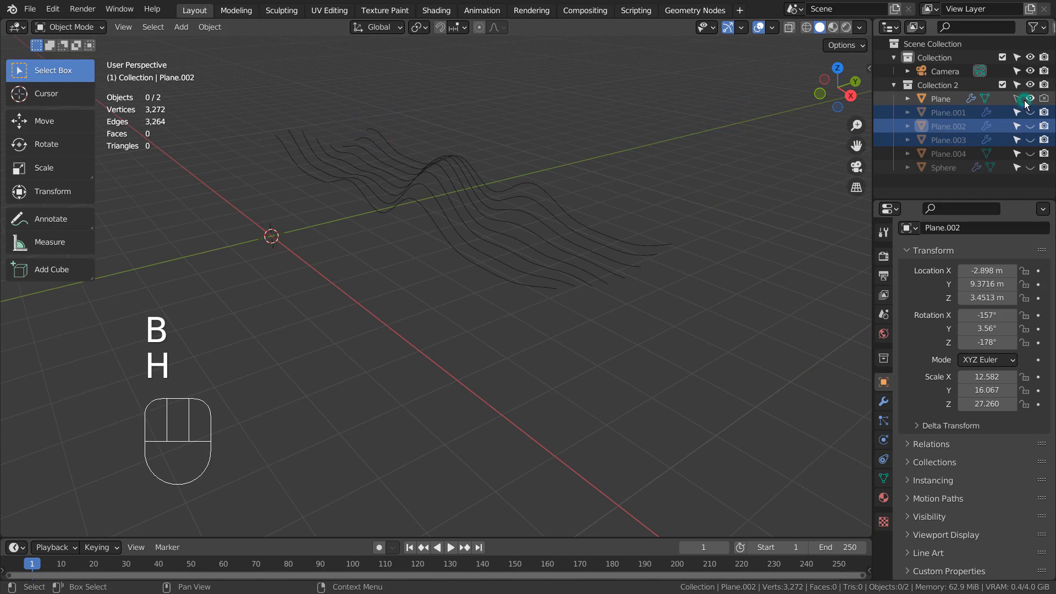
left_click(962, 98)
middle_click_drag(569, 233, 499, 289, "alt")
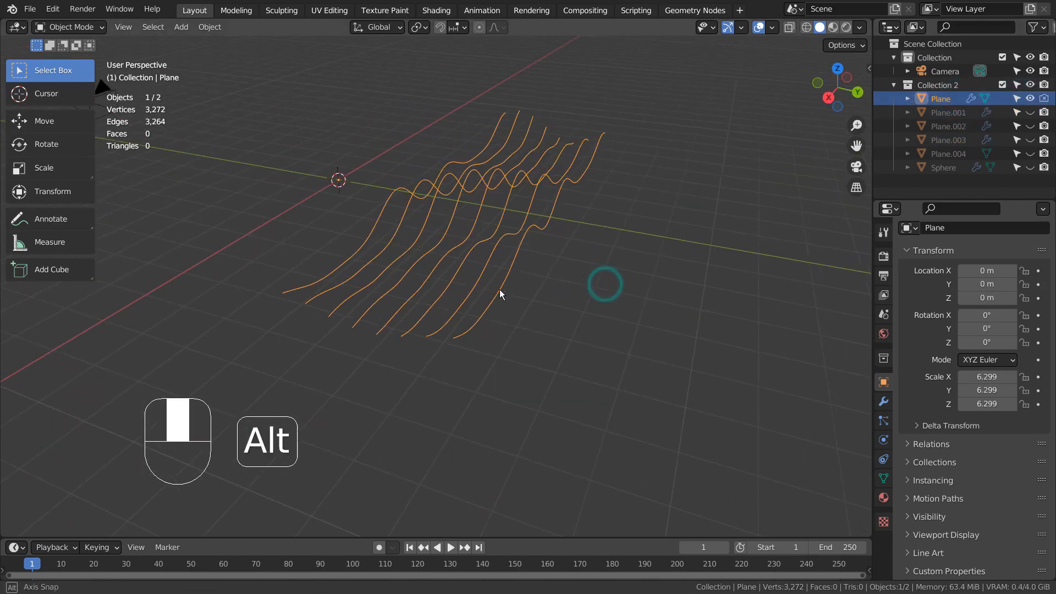
Turn off viewport display of the Wave and Subdivision modifiers on the original Plane and collapse both
left_click(884, 402)
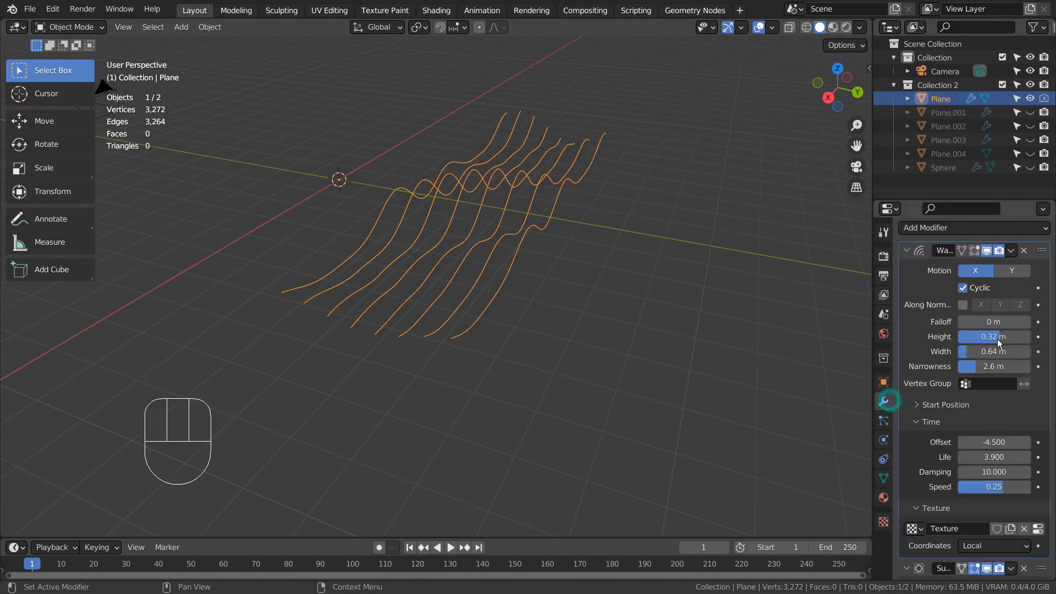
scroll(994, 281, "up", 2)
left_click(993, 277)
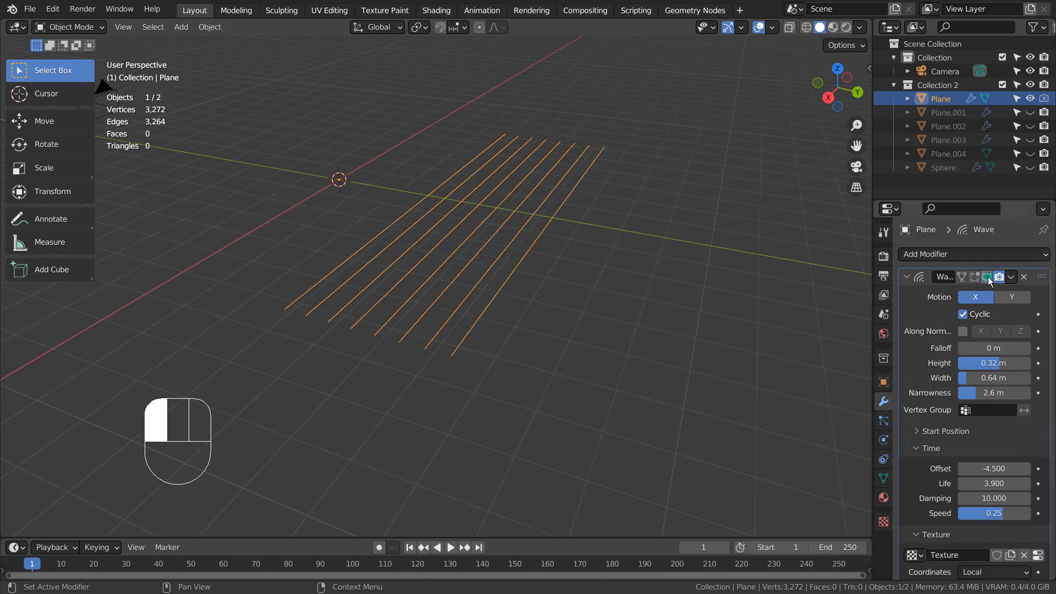
scroll(993, 281, "down", 5)
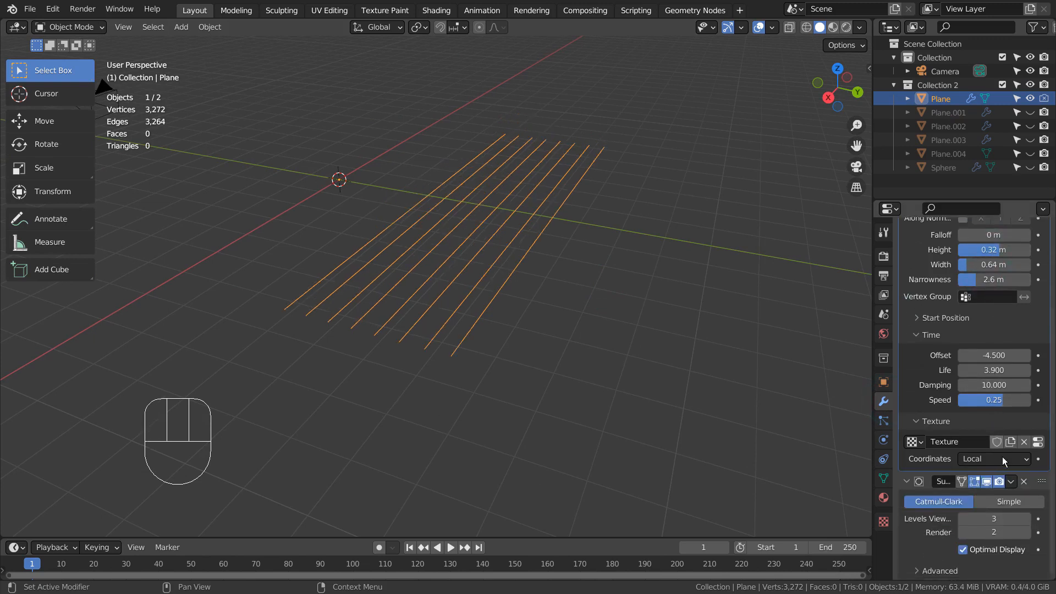
left_click(986, 482)
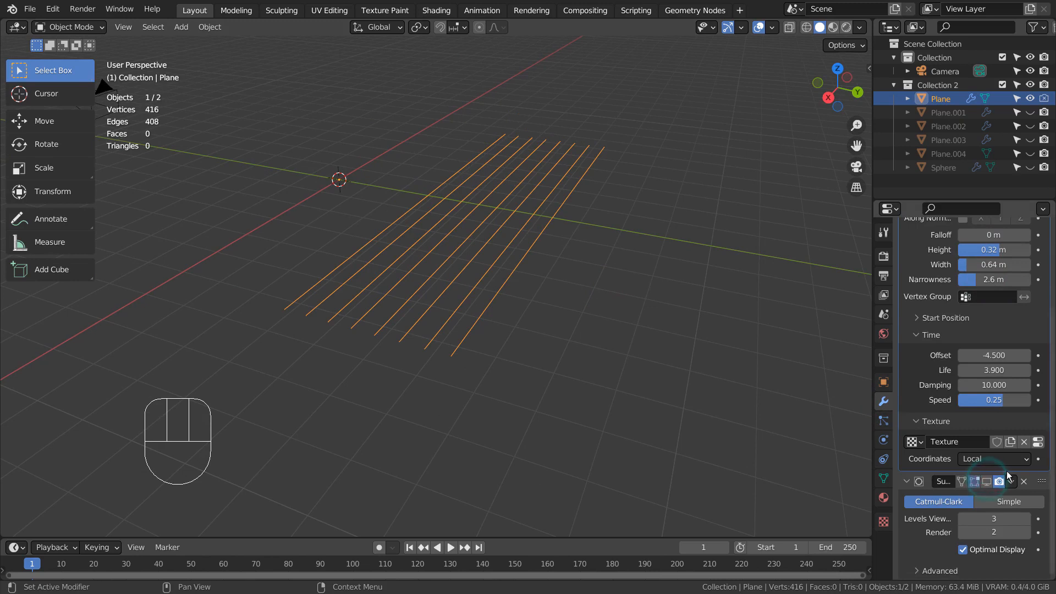
scroll(1008, 476, "up", 5)
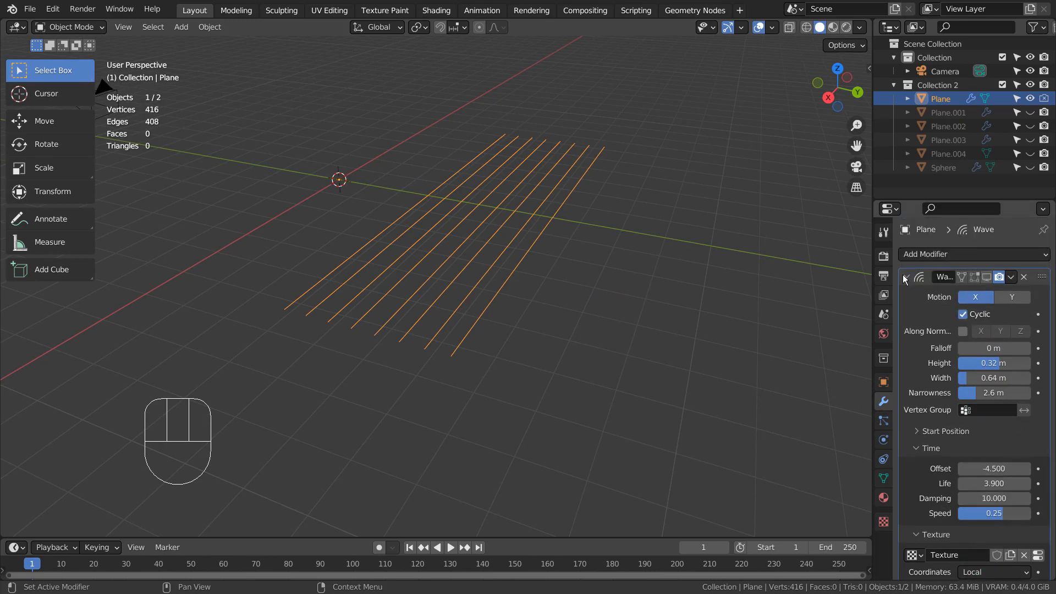
left_click(906, 277)
left_click(908, 294)
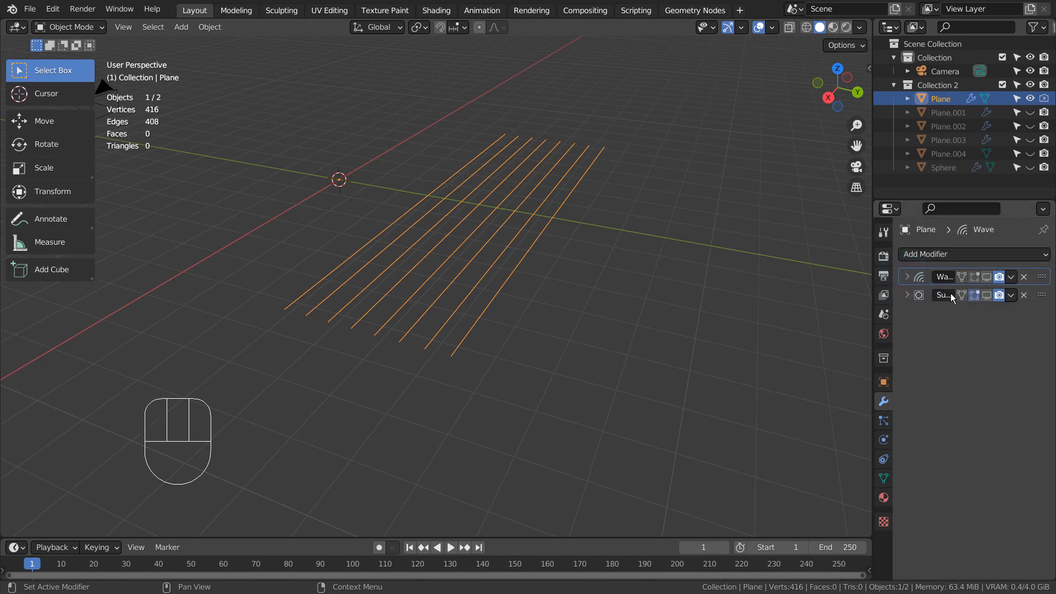
Hide the original Plane object and add a new plane mesh at the world origin
middle_click_drag(396, 272, 463, 263, "alt")
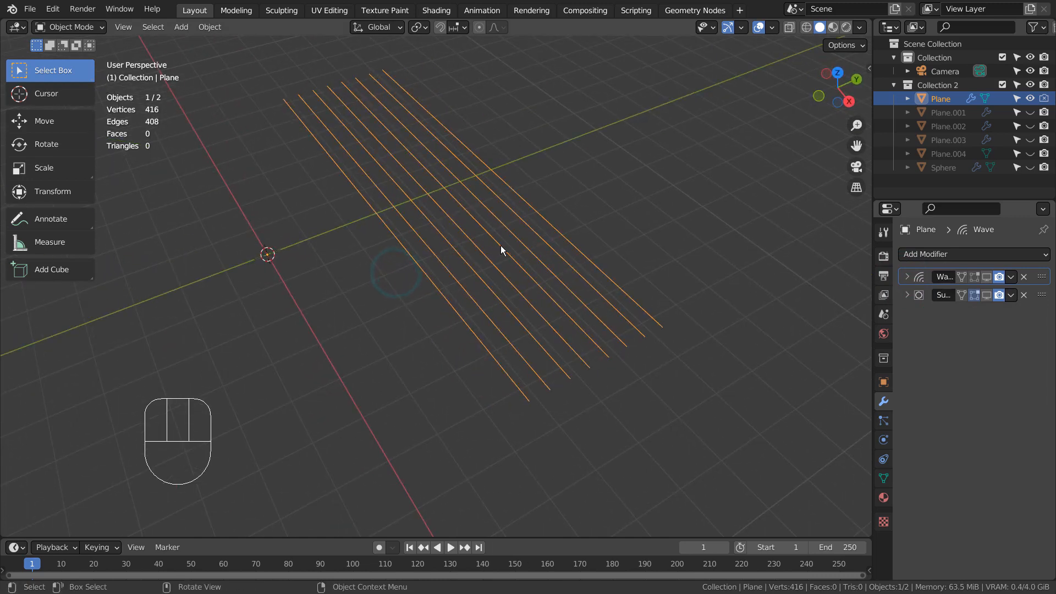
key("h")
key("shift+a")
mouse_move(459, 237)
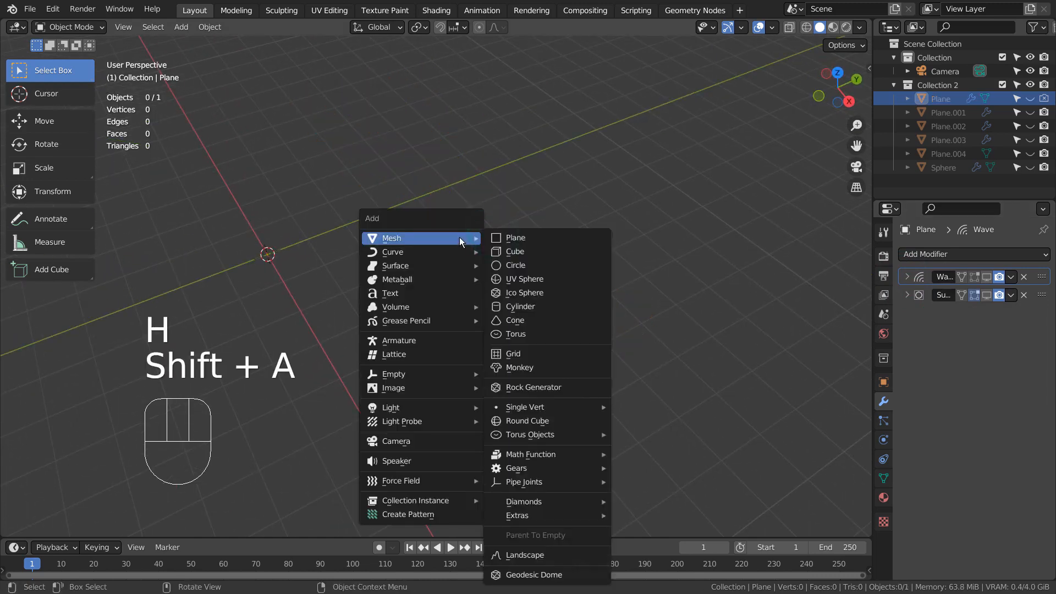
left_click(519, 236)
Enter Edit Mode on the new plane and subdivide it three times with one cut each
key("Tab")
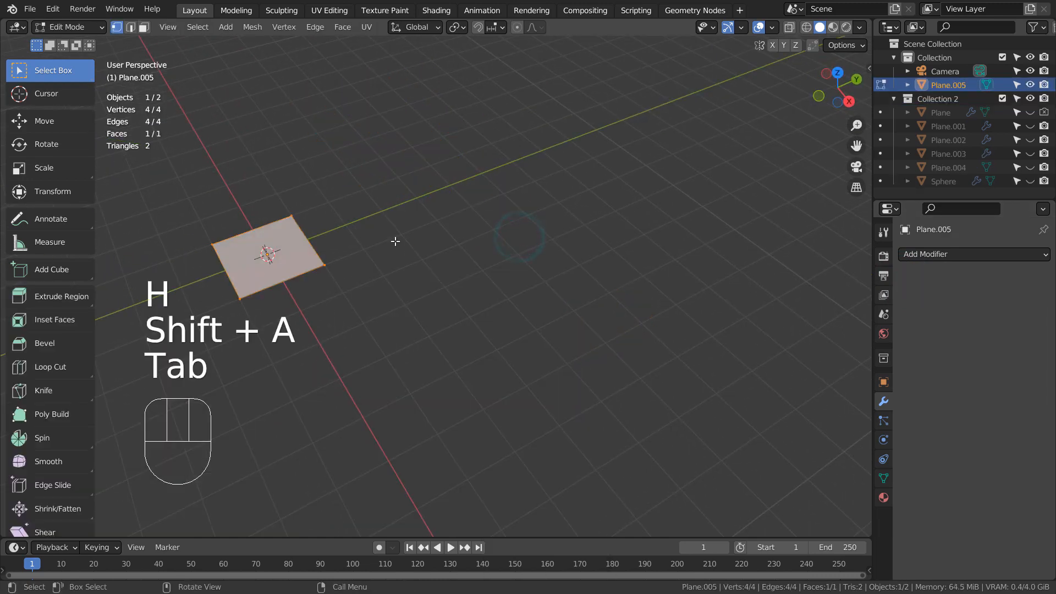
right_click(289, 240)
left_click(290, 240)
right_click(289, 241)
left_click(289, 240)
right_click(289, 240)
left_click(290, 240)
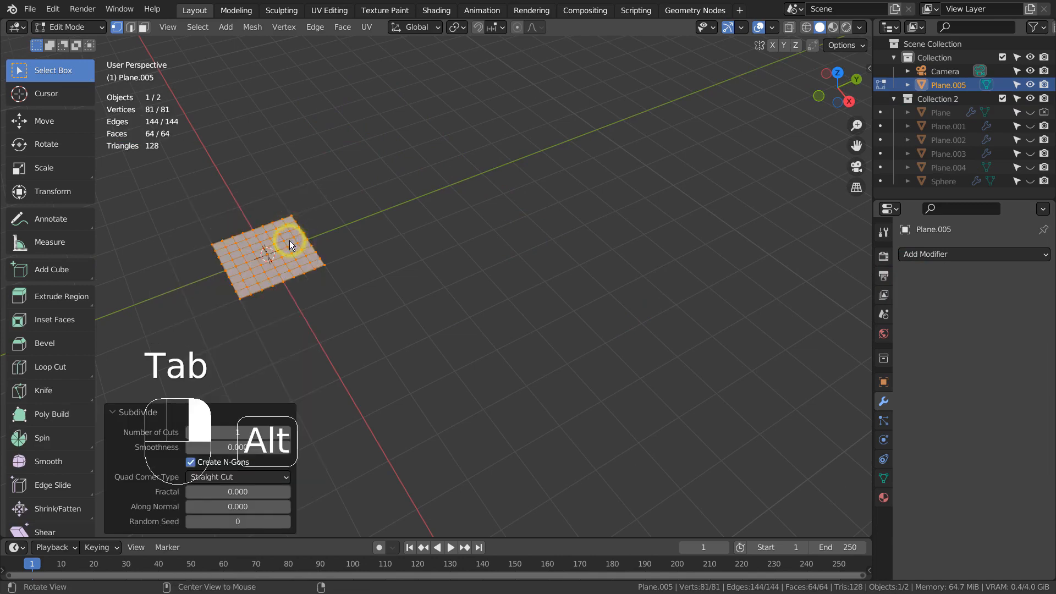
In edge select mode with wireframe display, select every second parallel edge along one border of the plane, using Next Active to repeat the pattern
left_click_drag(295, 245, 545, 265, "alt+shift")
scroll(555, 269, "up", 5)
key("2")
key("1")
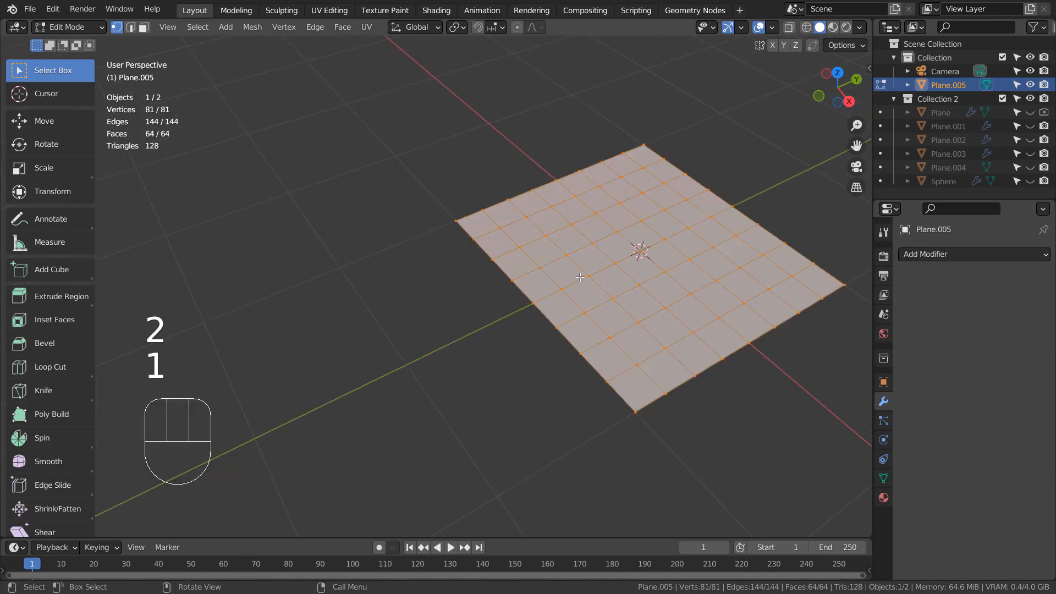
key("2")
left_click(469, 231)
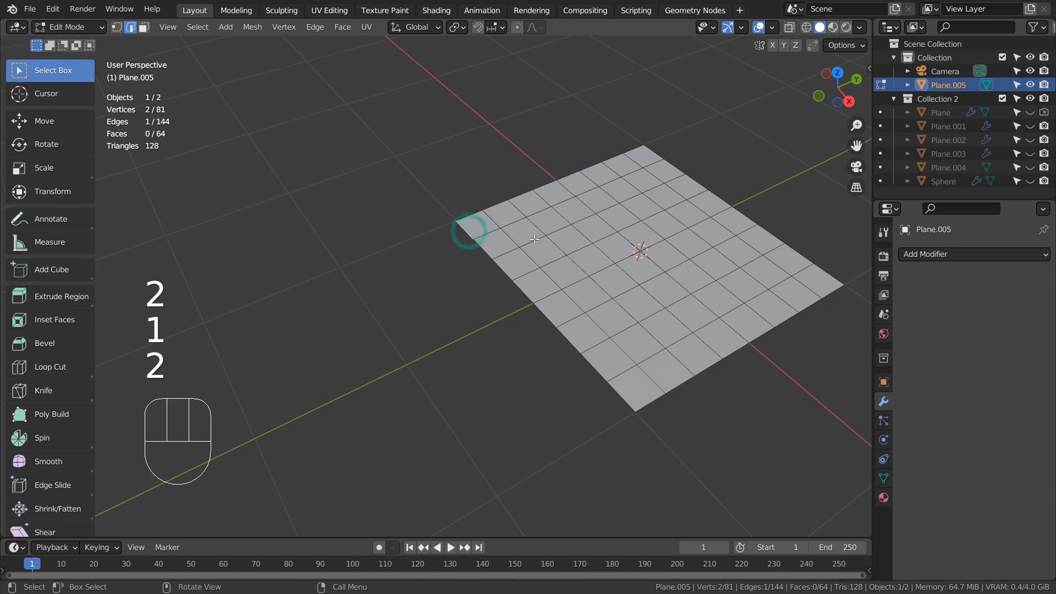
left_click(517, 205, "shift")
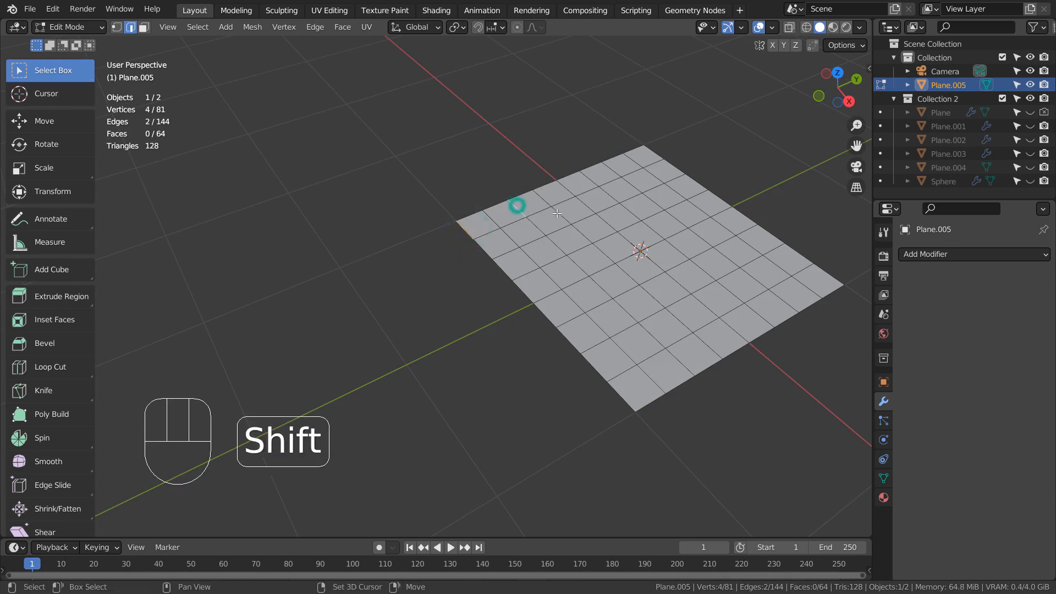
key("shift+z")
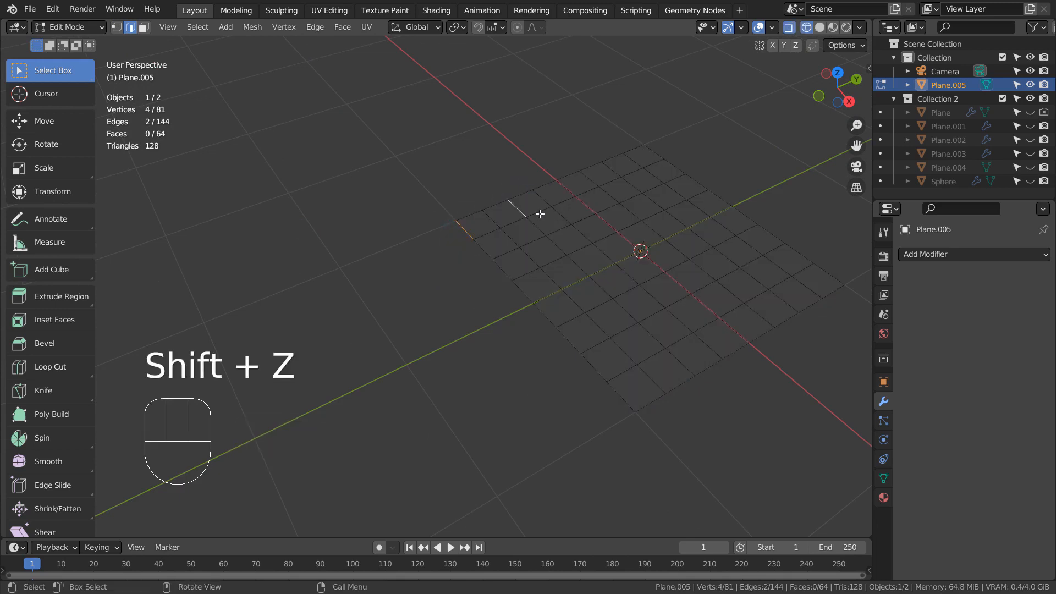
key("shift+ctrl+KP_Add")
key("shift+ctrl+KP_Add")
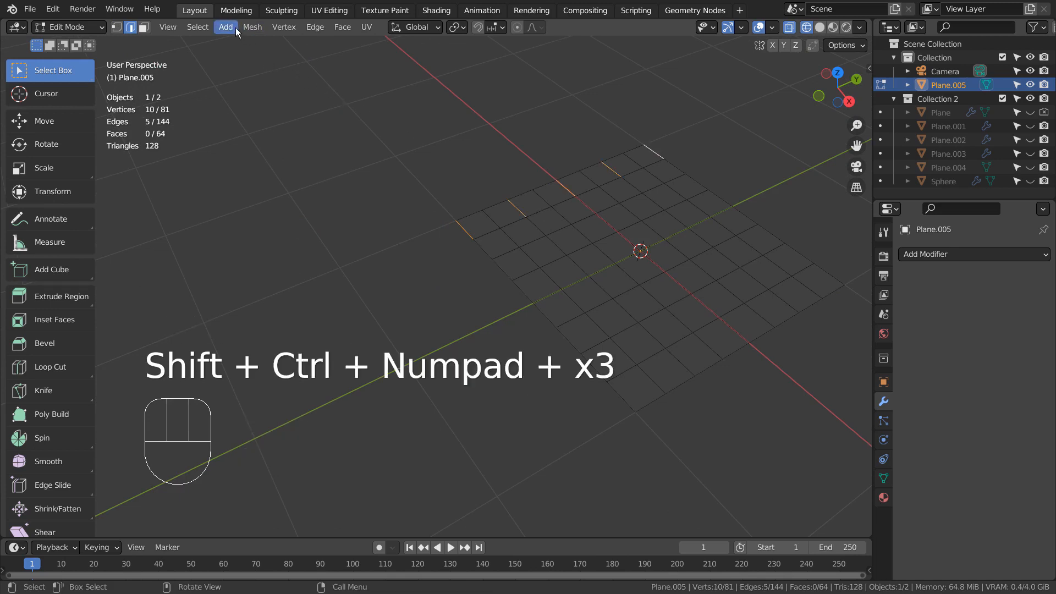
Extend the selected edges to full edge loops across the plane and switch to vertex select mode
left_click(197, 27)
mouse_move(253, 251)
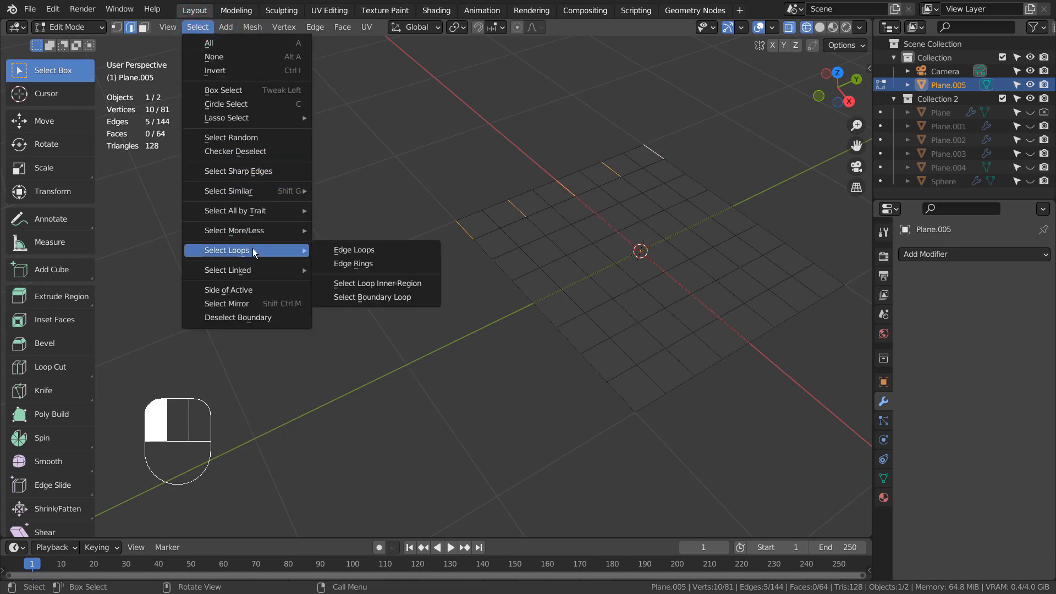
mouse_move(315, 232)
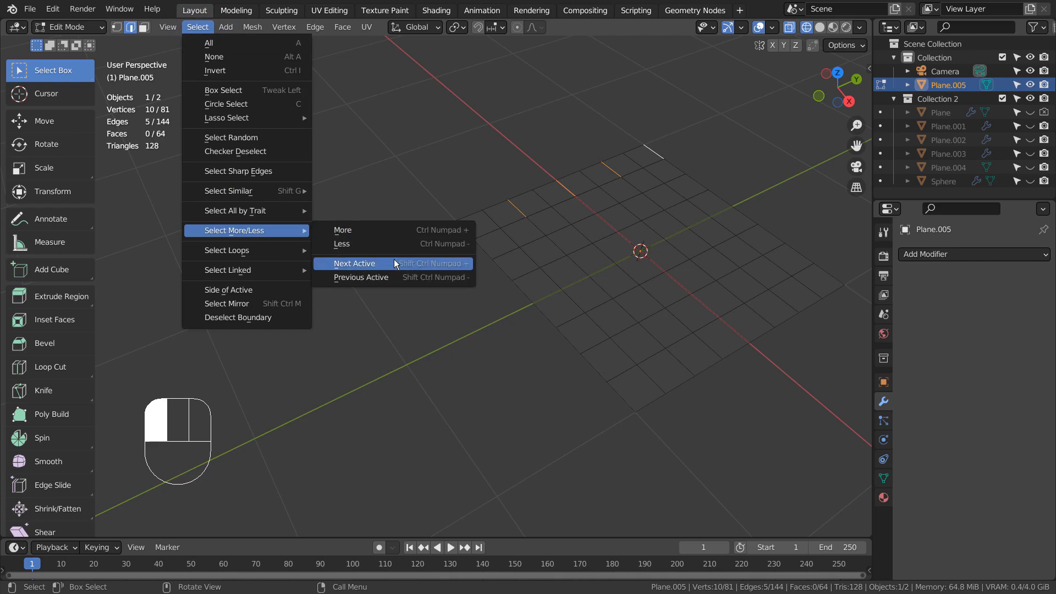
mouse_move(286, 250)
left_click(349, 248)
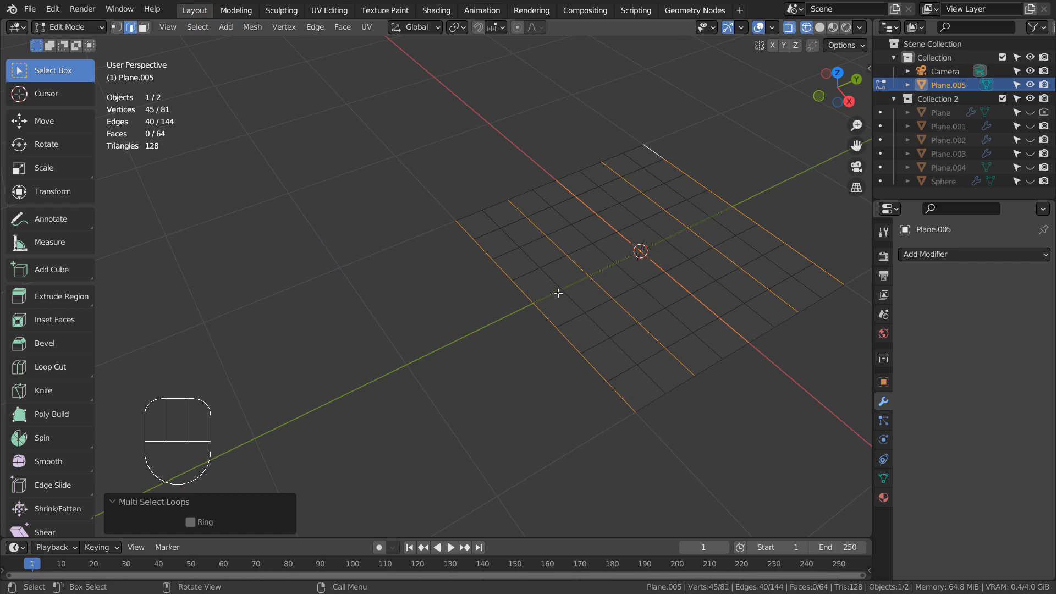
key("1")
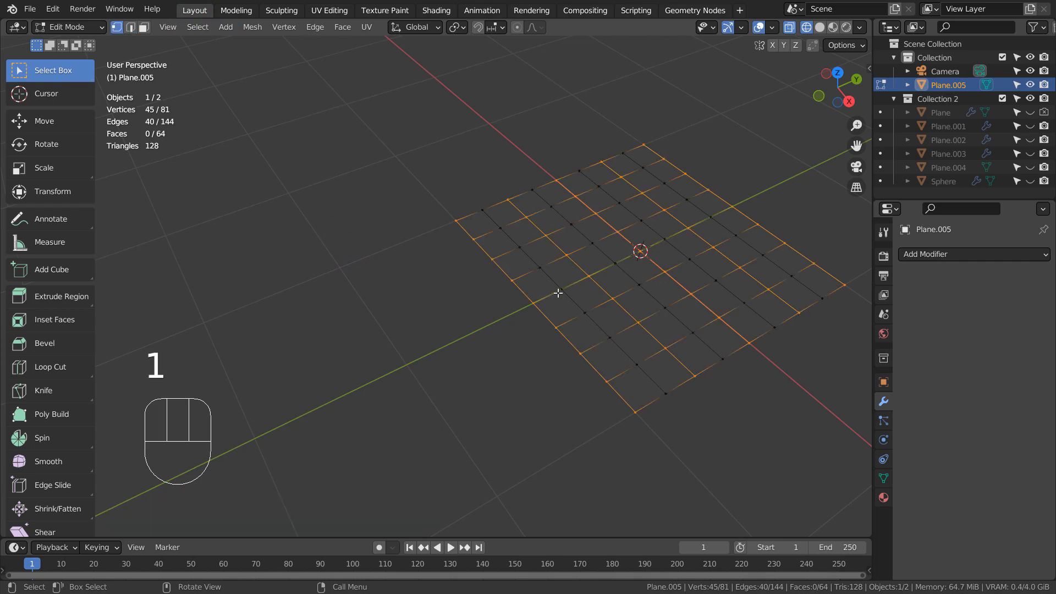
Invert the selection, delete the in-between vertices to leave five separate parallel lines, and return to Object Mode
key("ctrl+i")
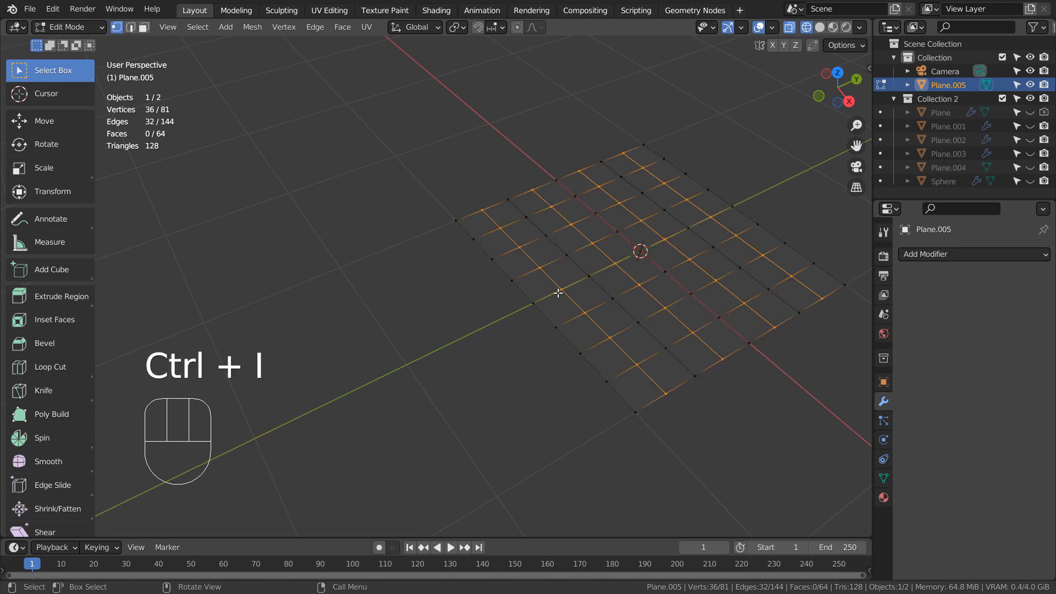
key("x")
left_click(545, 297)
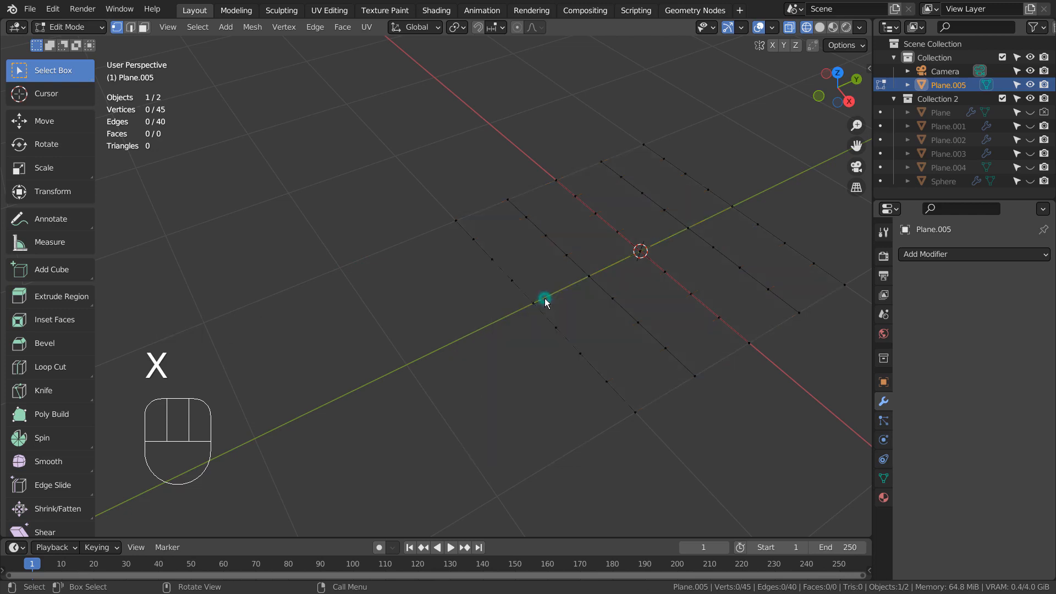
key("Tab")
middle_click_drag(620, 296, 726, 349, "alt")
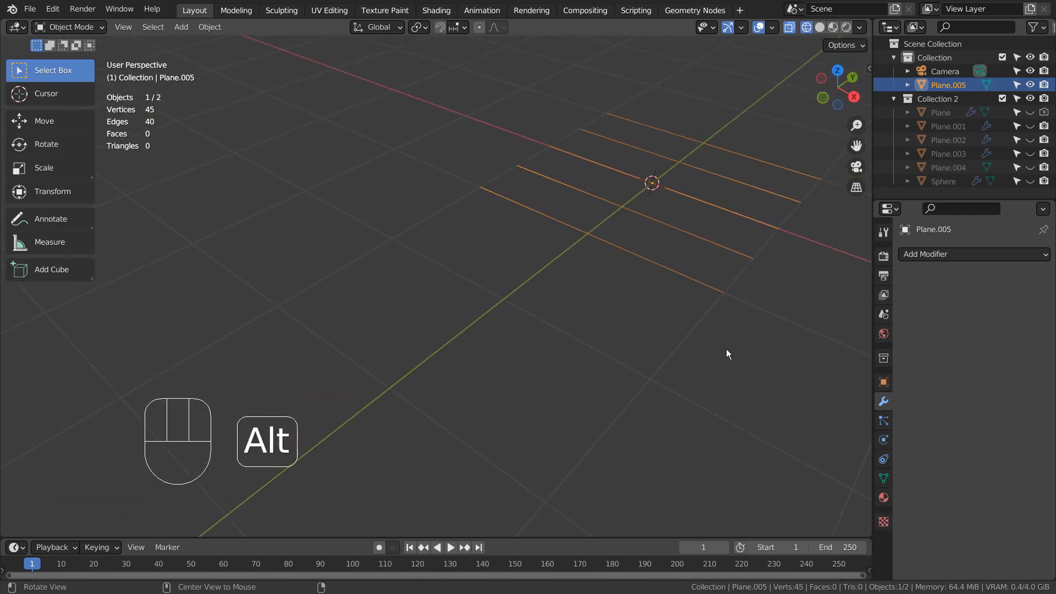
Add a Wave modifier to the line object and smooth it with a level 3 Subdivision modifier
left_click(961, 257)
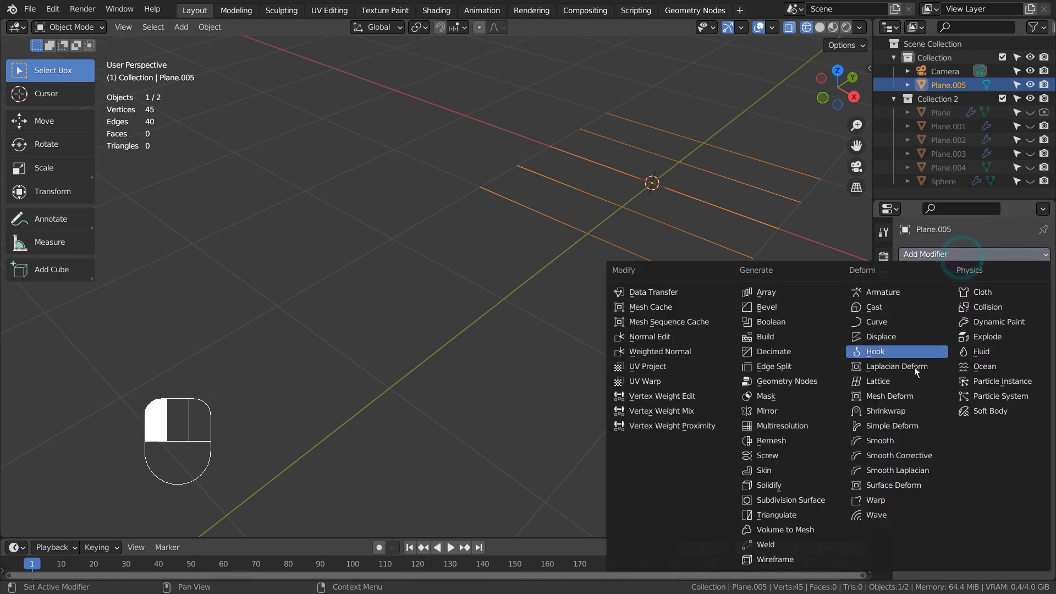
left_click(876, 513)
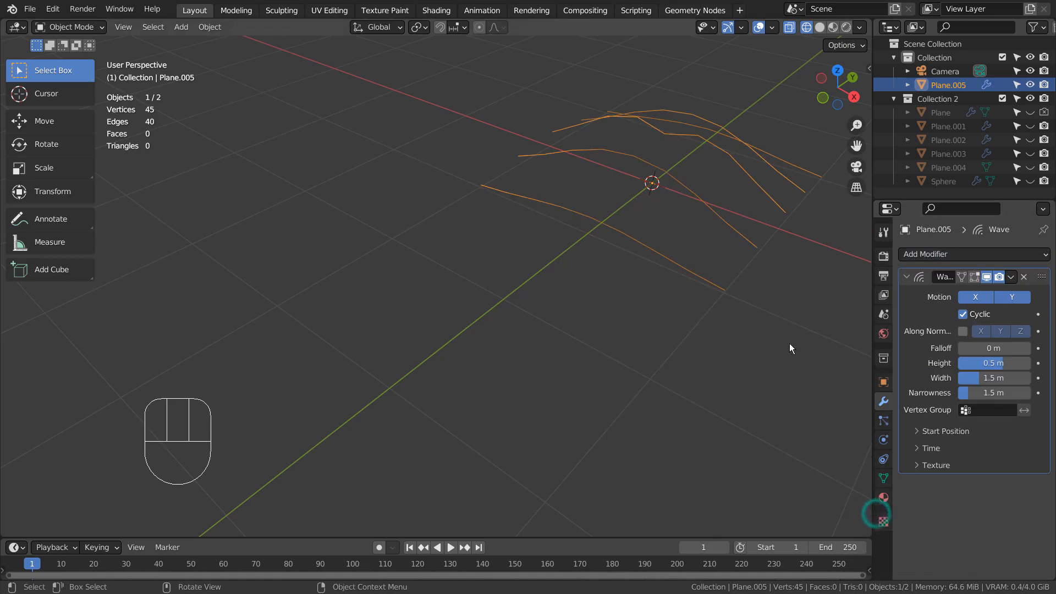
middle_click_drag(798, 312, 640, 308, "alt")
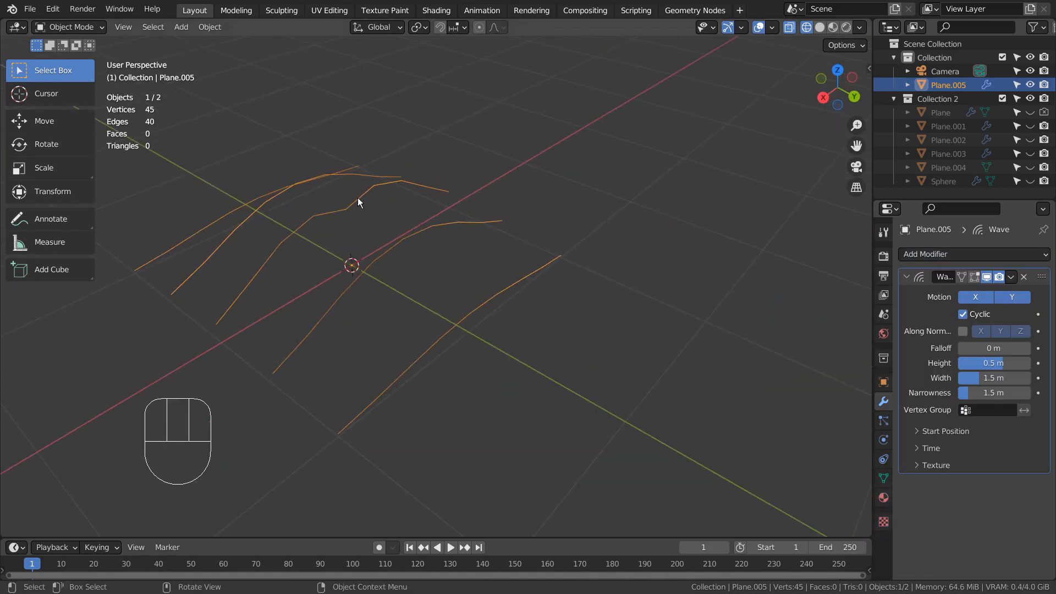
key("ctrl+3")
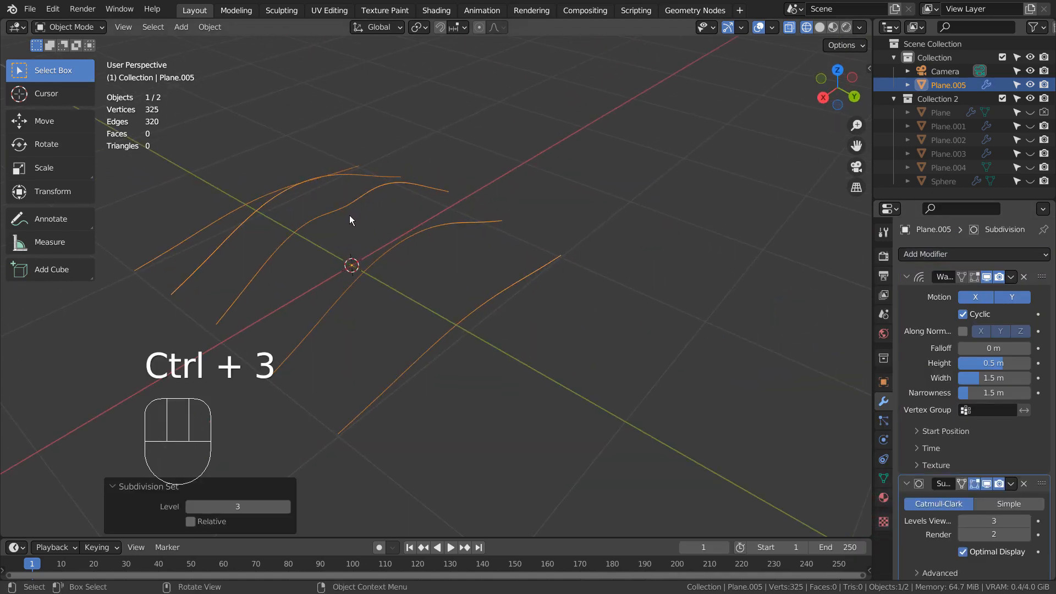
middle_click_drag(348, 215, 511, 321, "alt")
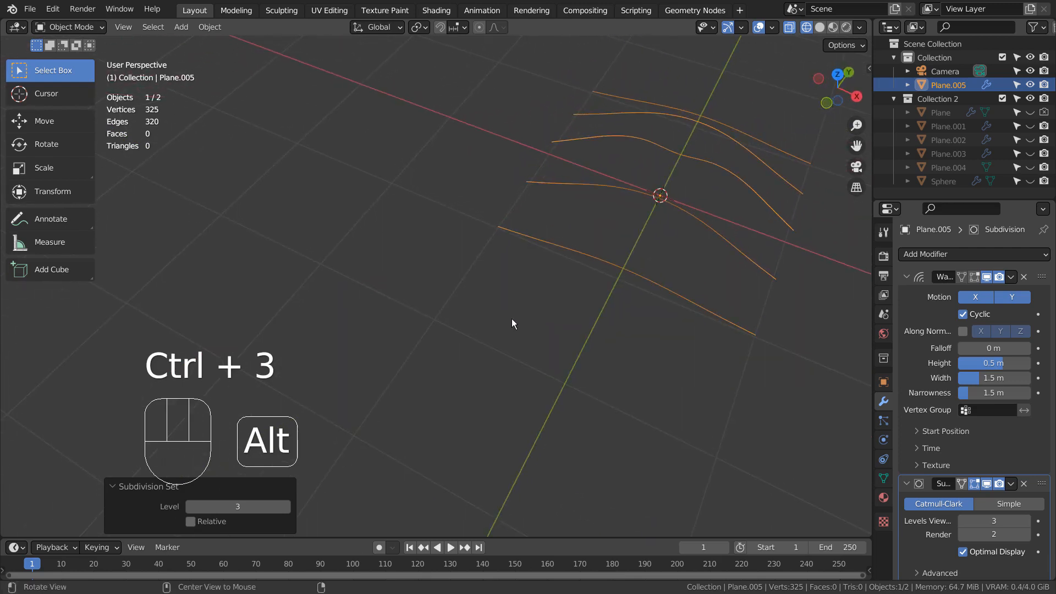
Delete the practice line object and unhide the original Plane in Collection 2
key("x")
left_click(704, 211)
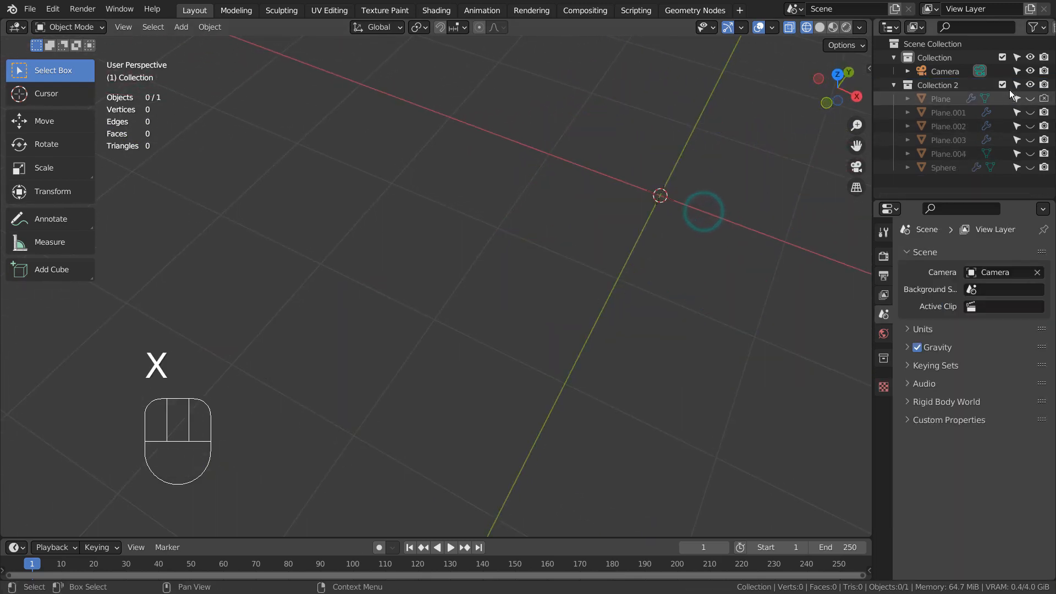
left_click(1030, 98)
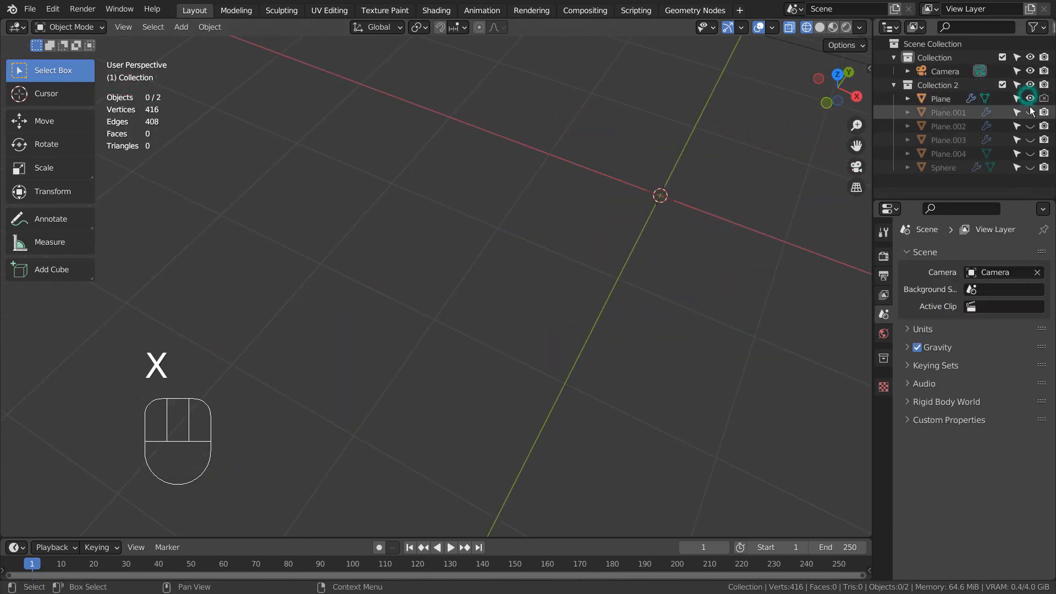
Enable viewport display of the original Plane's Subdivision and Wave modifiers and review their settings in a maximized editor
left_click(939, 99)
left_click(907, 295)
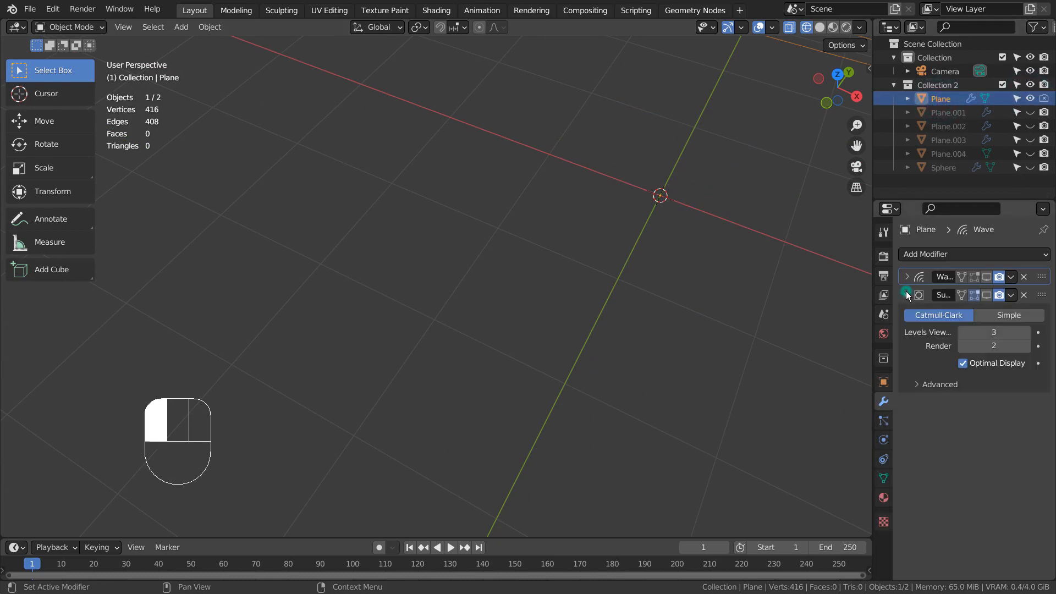
left_click(987, 294)
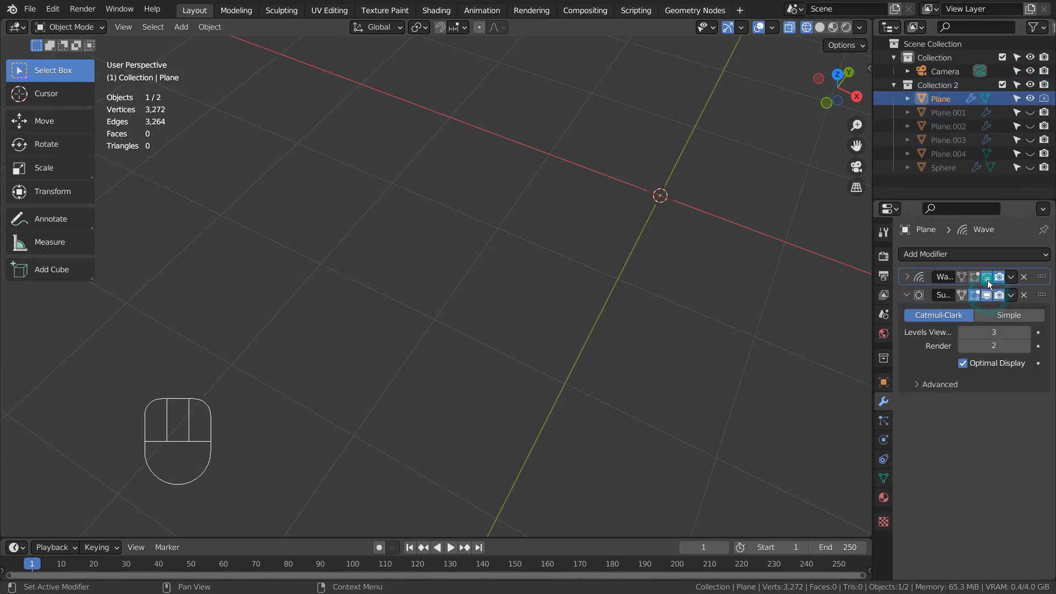
left_click(906, 279)
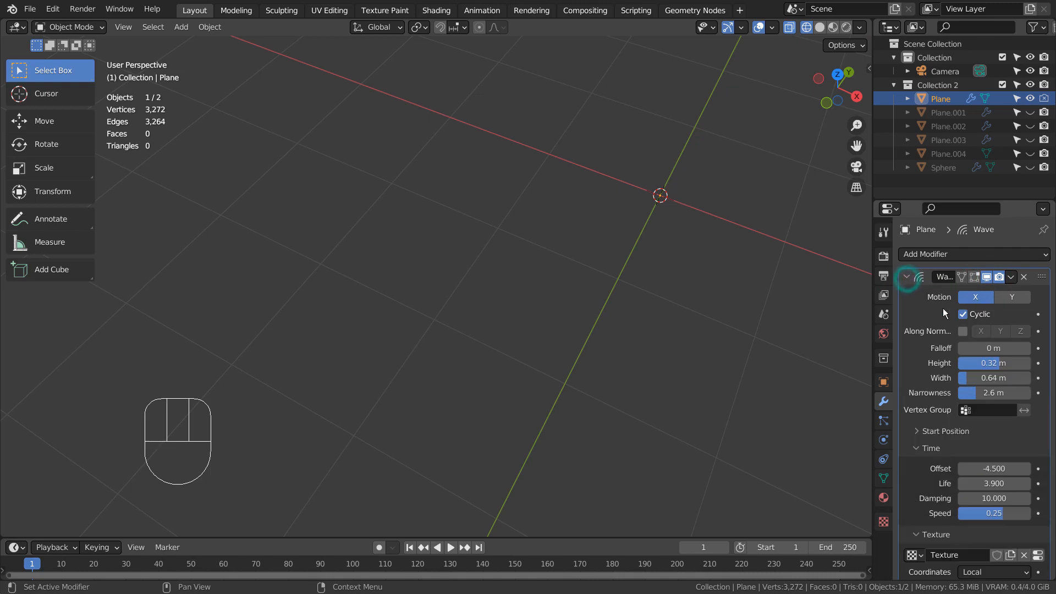
key("ctrl+space")
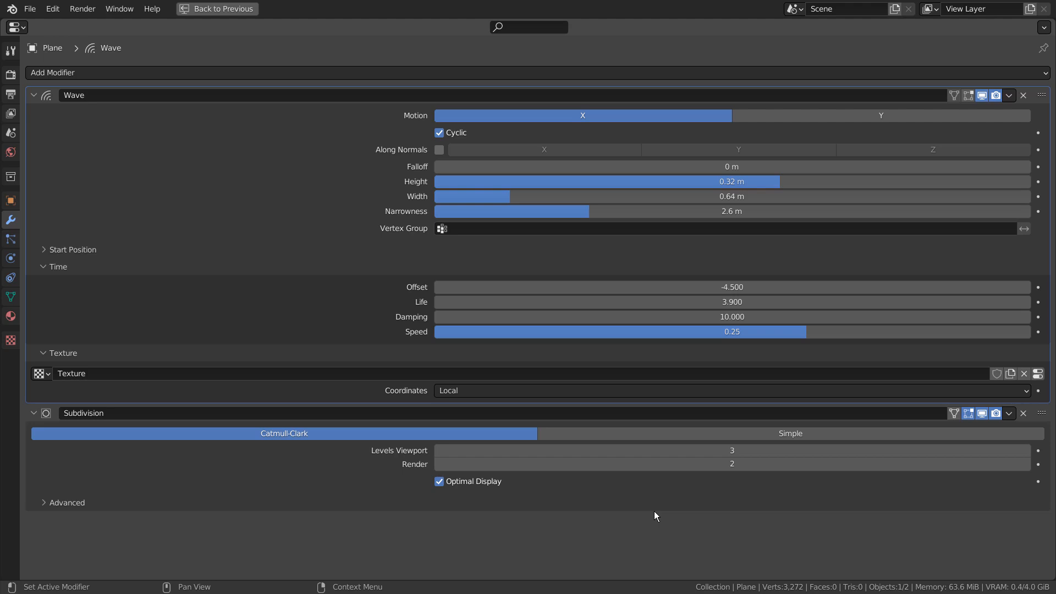
key("ctrl+space")
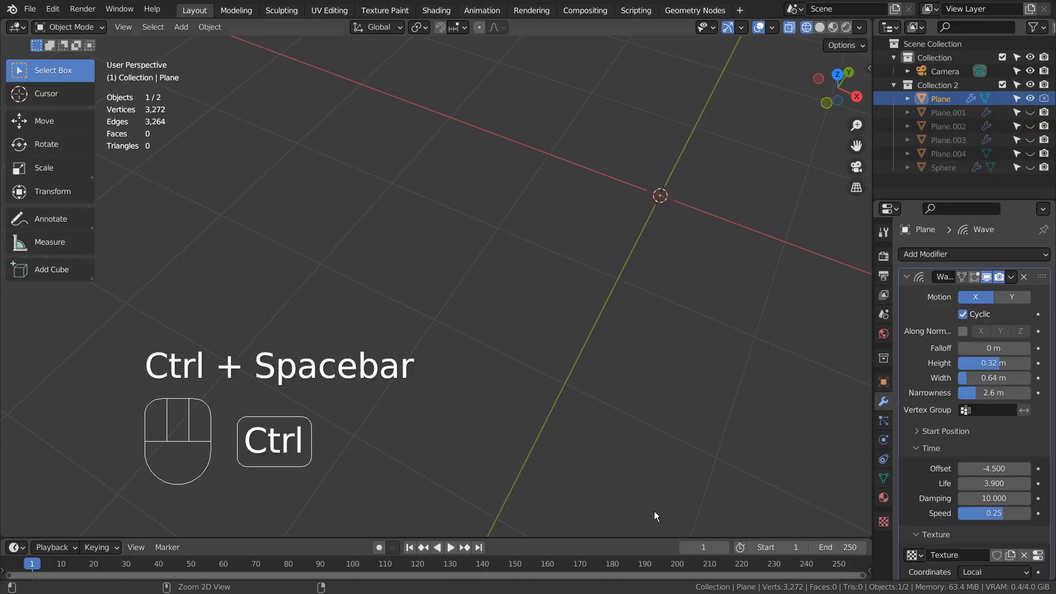
Check the wavy lines from the camera view and duplicate the Plane in place
key("KP_0")
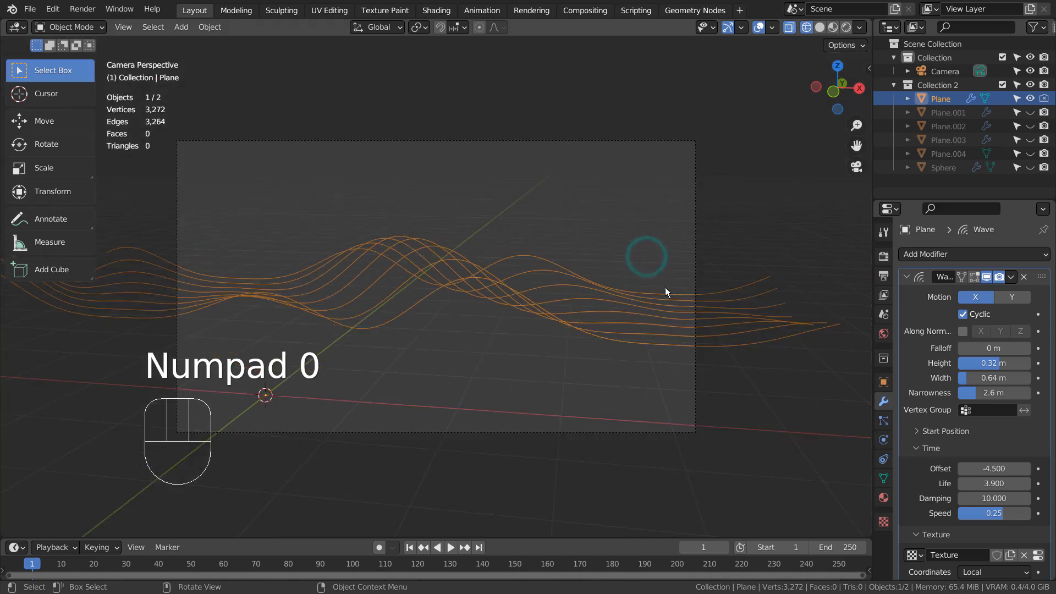
middle_click_drag(665, 287, 594, 251)
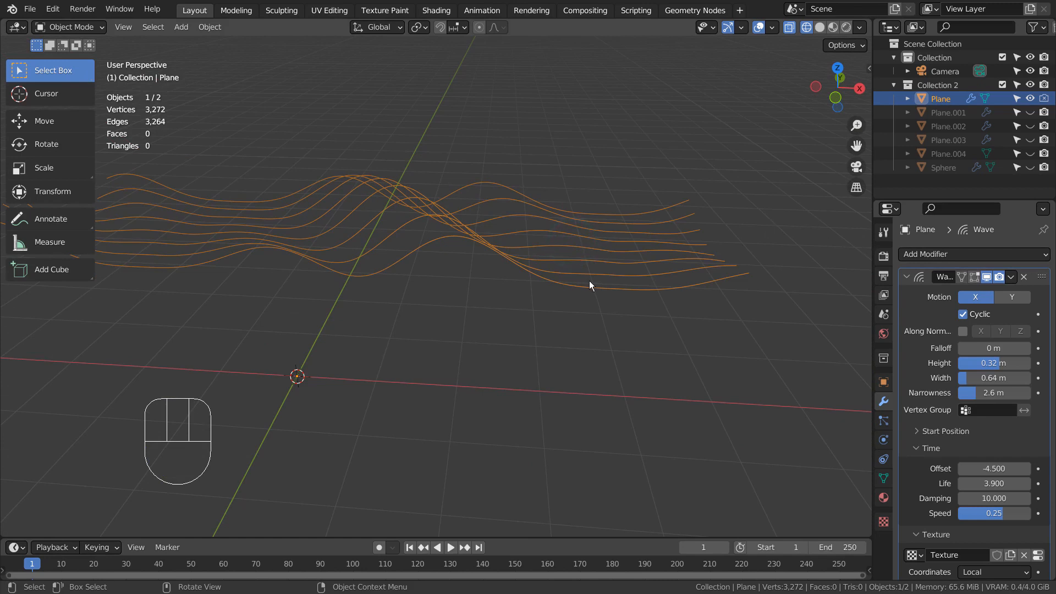
key("shift+d")
key("KP_Enter")
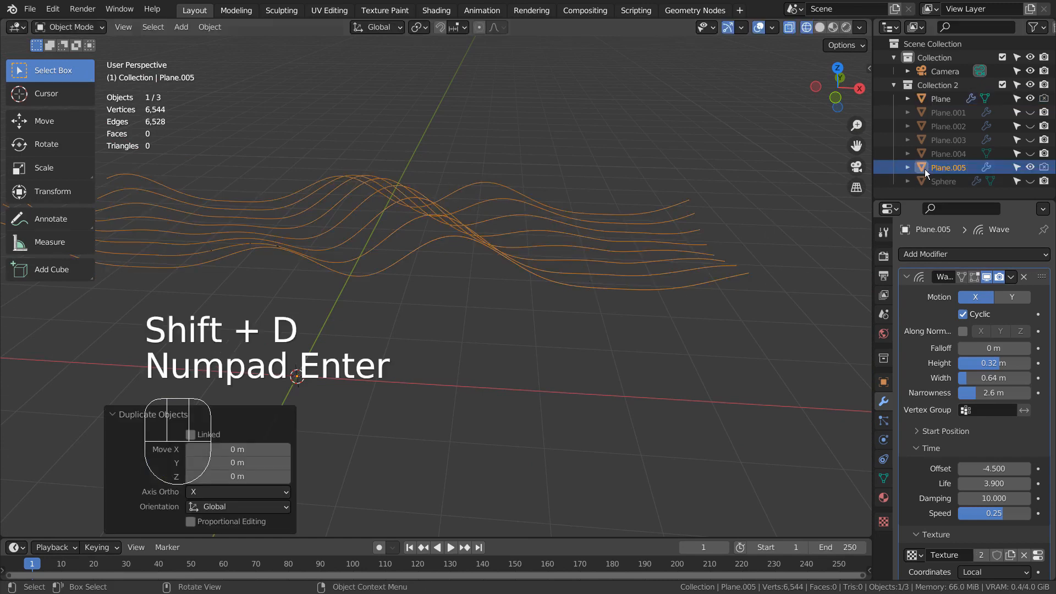
Make the original Plane unselectable and hidden, and apply the Wave and Subdivision modifiers on the duplicate
left_click(1015, 98)
left_click(1029, 98)
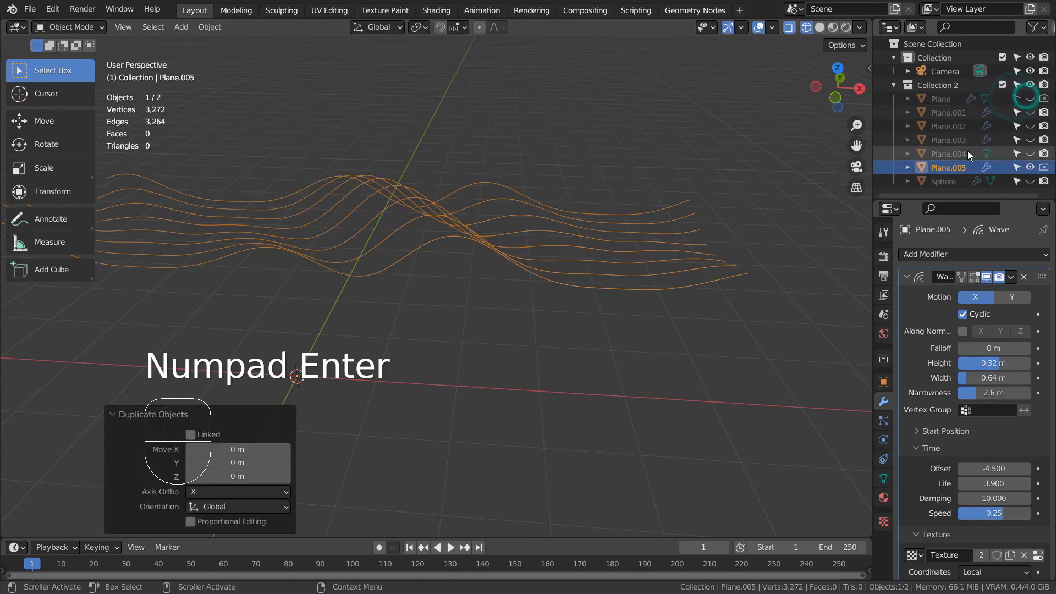
key("ctrl+a")
key("ctrl+a")
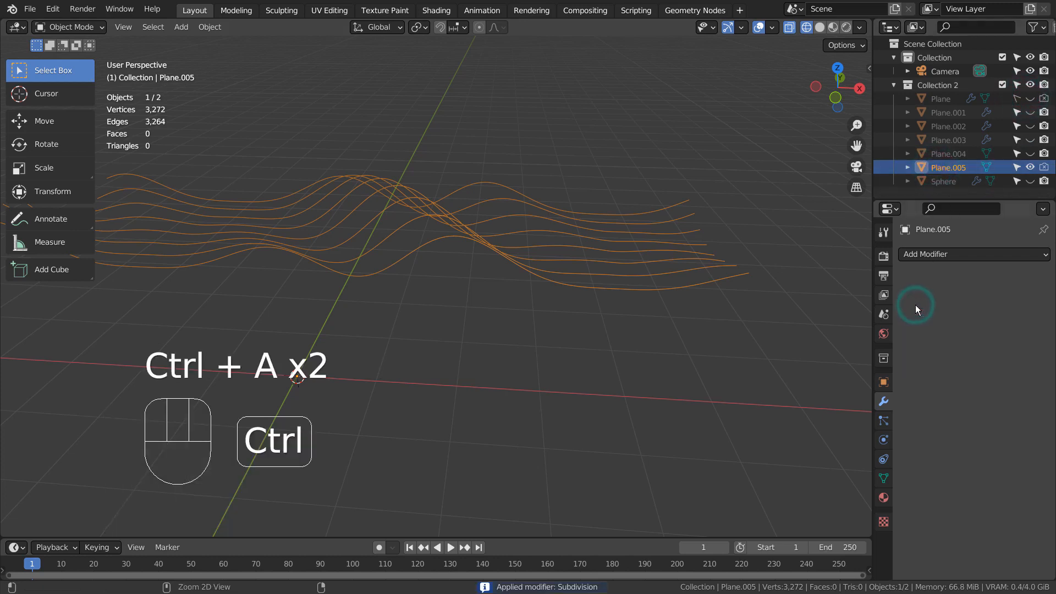
Duplicate the applied wavy lines and scale the copy up by a factor of about 2.99
key("shift")
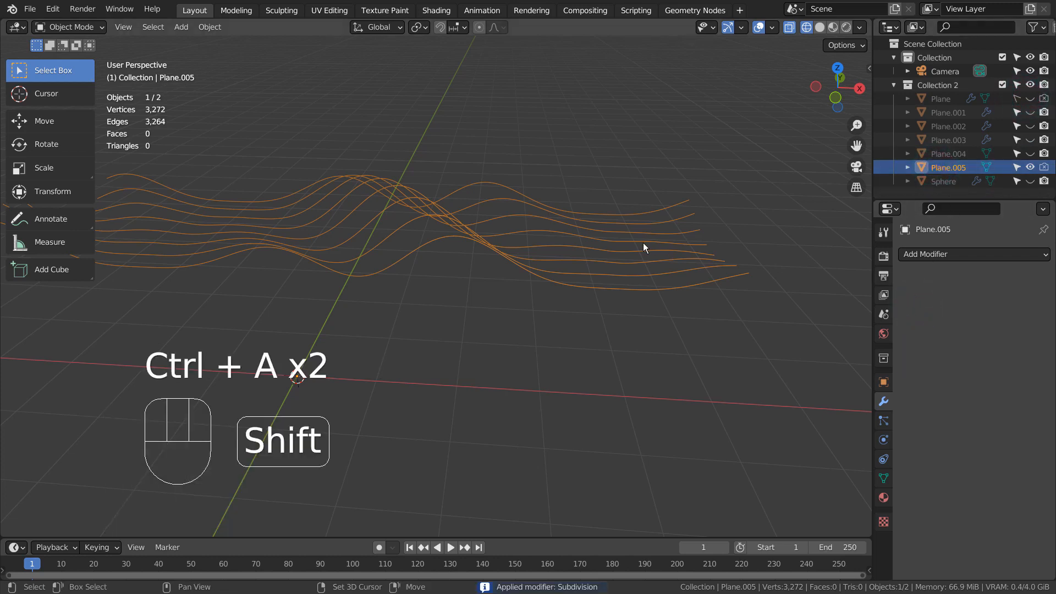
key("shift+d")
key("s")
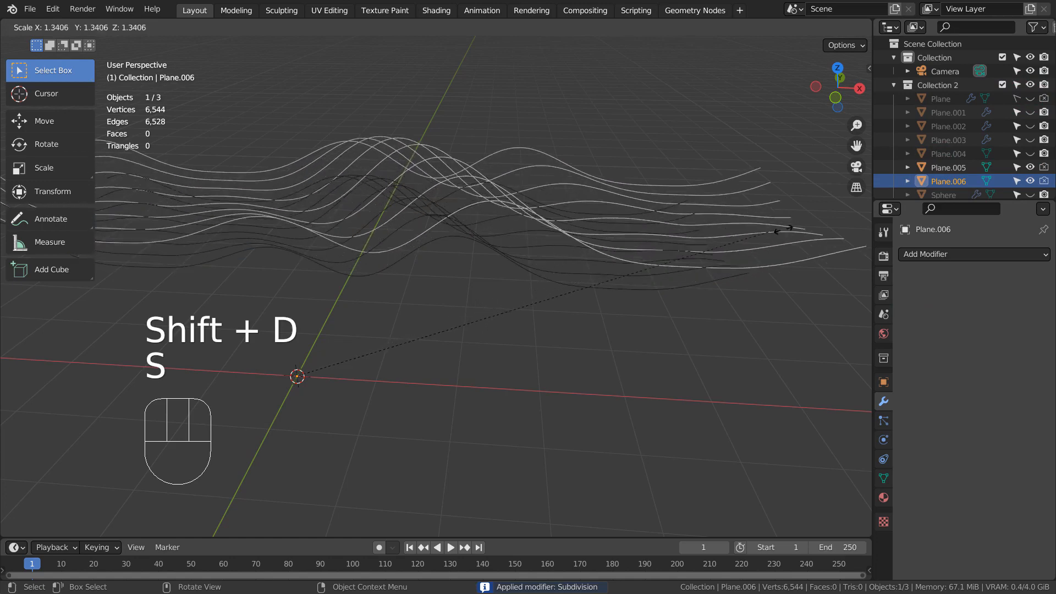
left_click(517, 177)
In front view, lower the enlarged copy by about 1.08 m along the Z axis
key("KP_1")
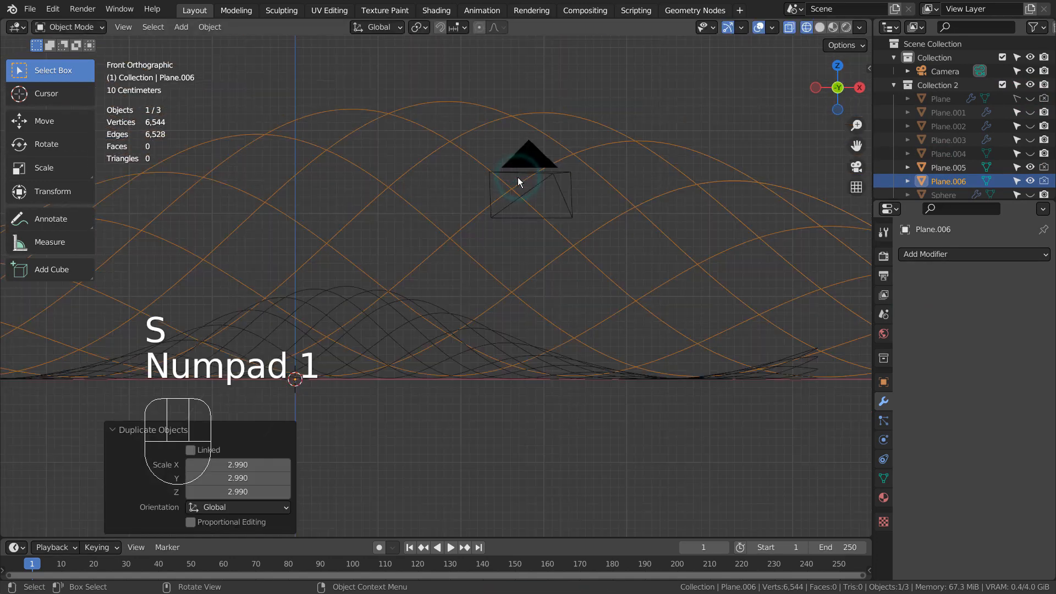
key("g")
key("z")
left_click(511, 266)
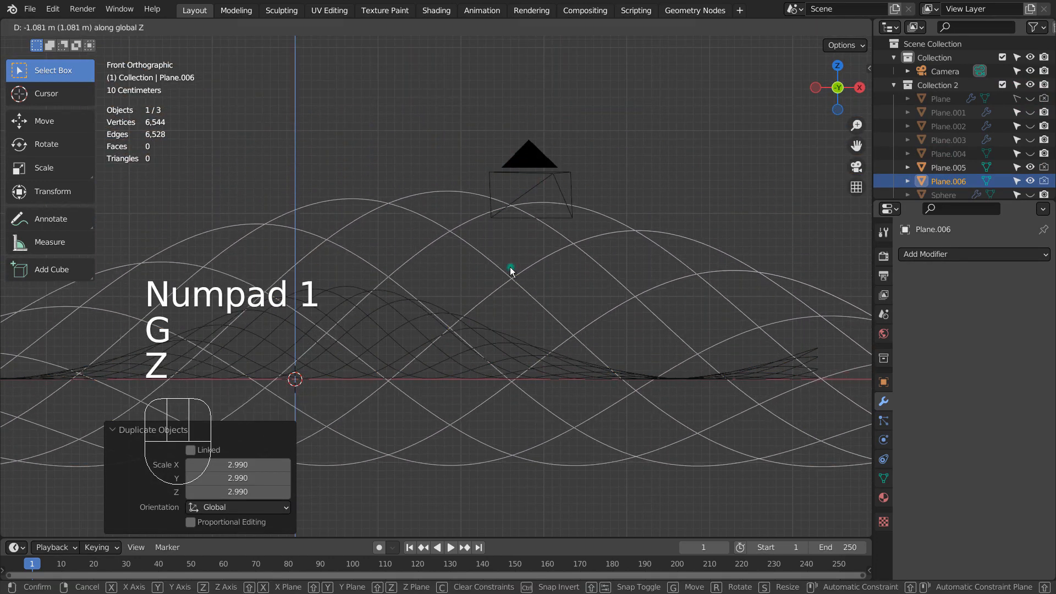
In right side view, duplicate the enlarged lines and scale the new copy by a factor of about 3.51
middle_click_drag(691, 325, 569, 340, "alt")
scroll(602, 341, "down", 10)
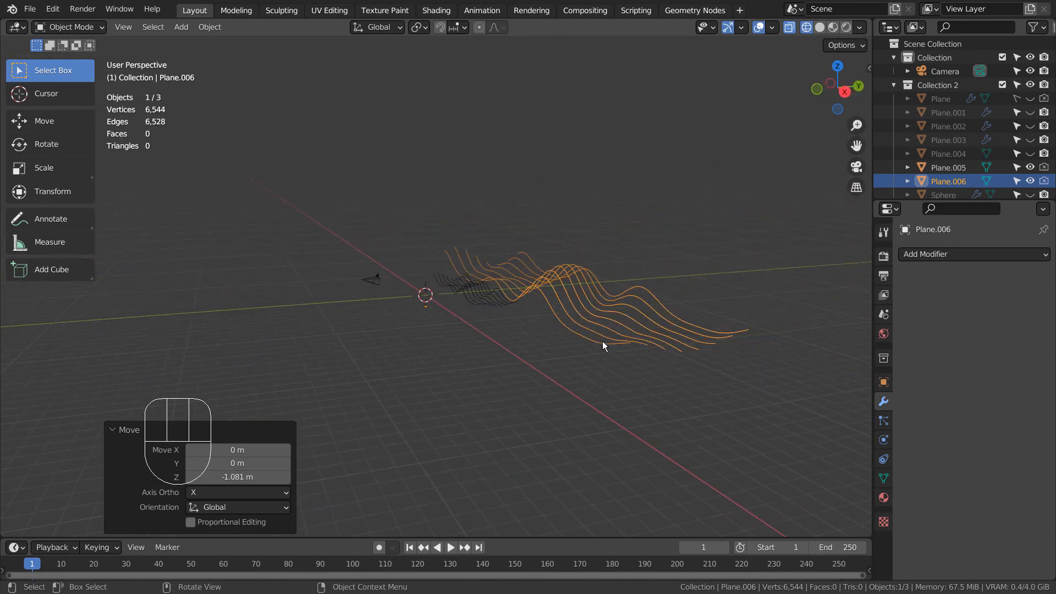
key("KP_3")
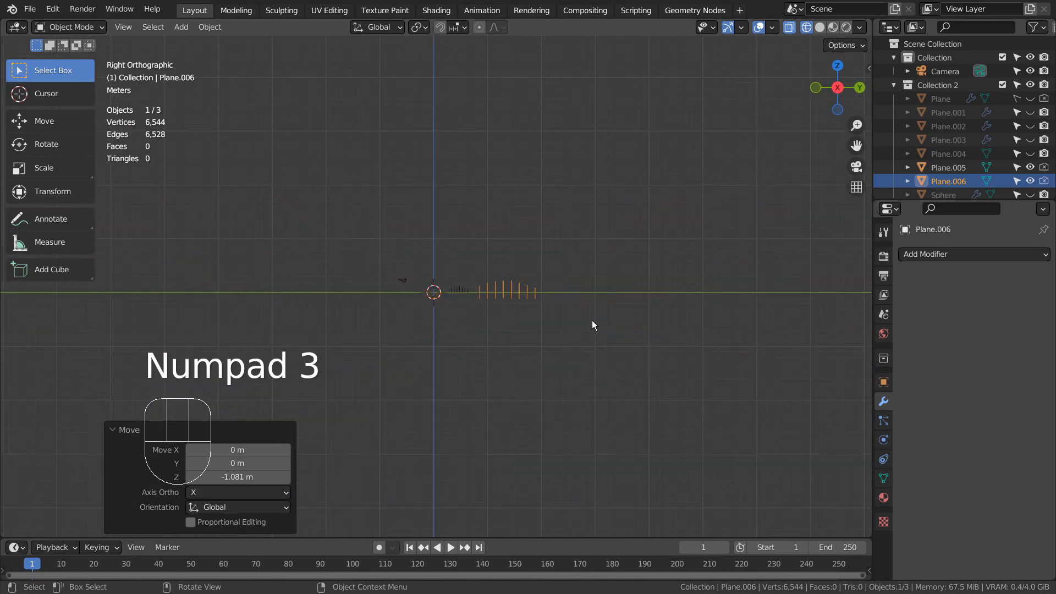
key("shift+d")
key("s")
left_click(111, 282)
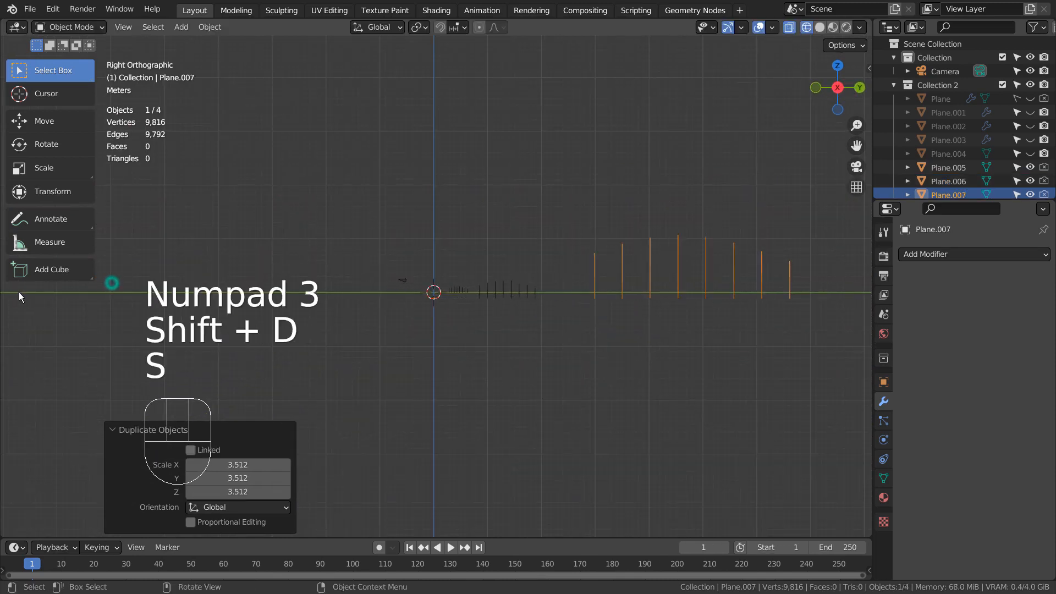
Rotate the largest copy about 62.8° and back about 21.4°, repositioning it each time, finally by about -19.4 m in Y and -9.8 m in Z
key("r")
left_click(460, 485)
key("g")
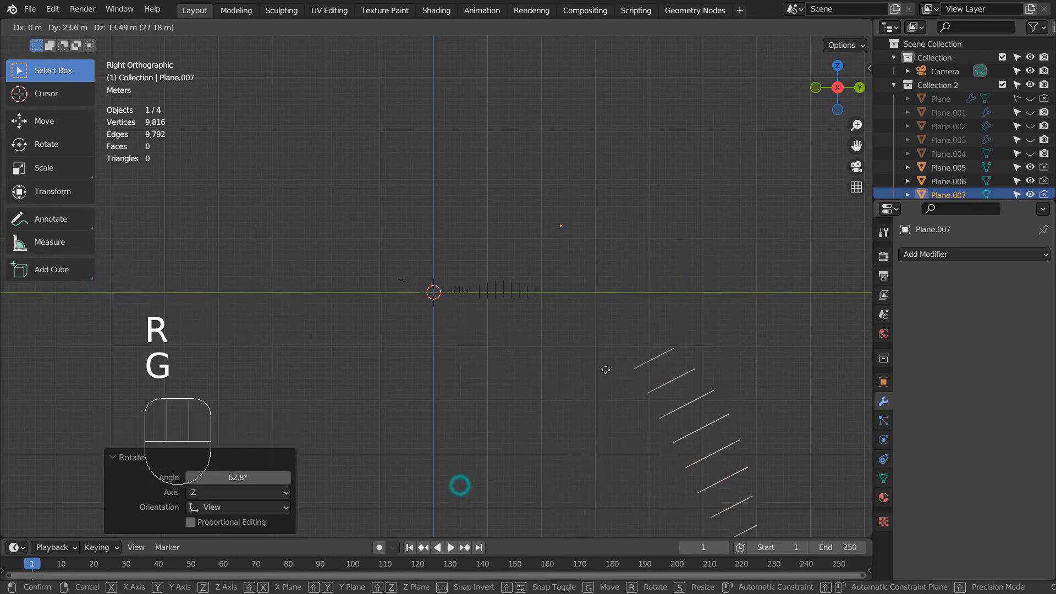
left_click(495, 251)
key("r")
left_click(760, 165)
key("g")
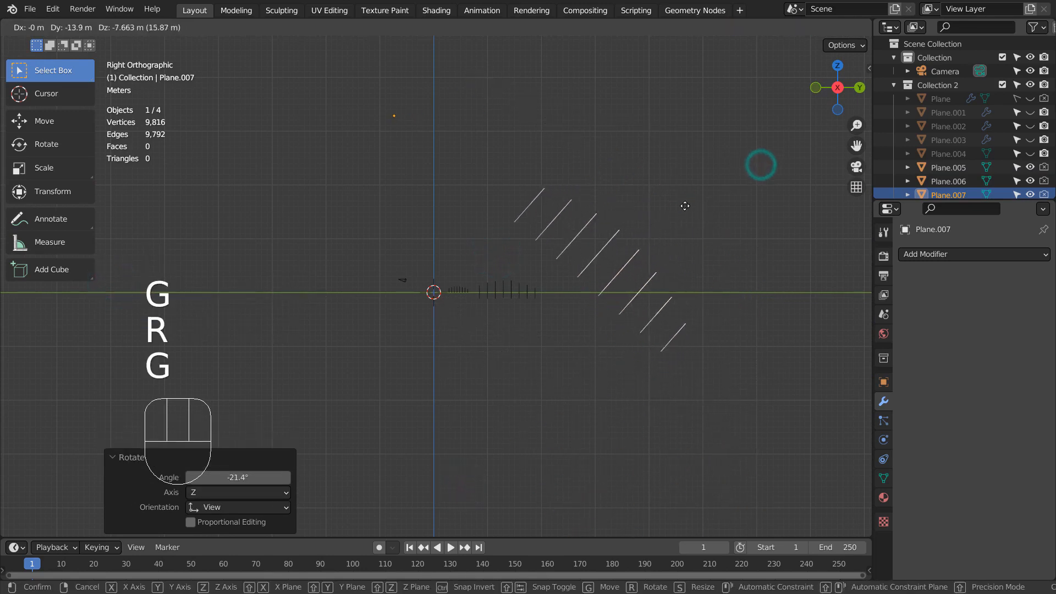
left_click(657, 217)
In camera view, move the largest copy about 0.27 m in X, -0.96 m in Y and -5.25 m in Z
key("KP_0")
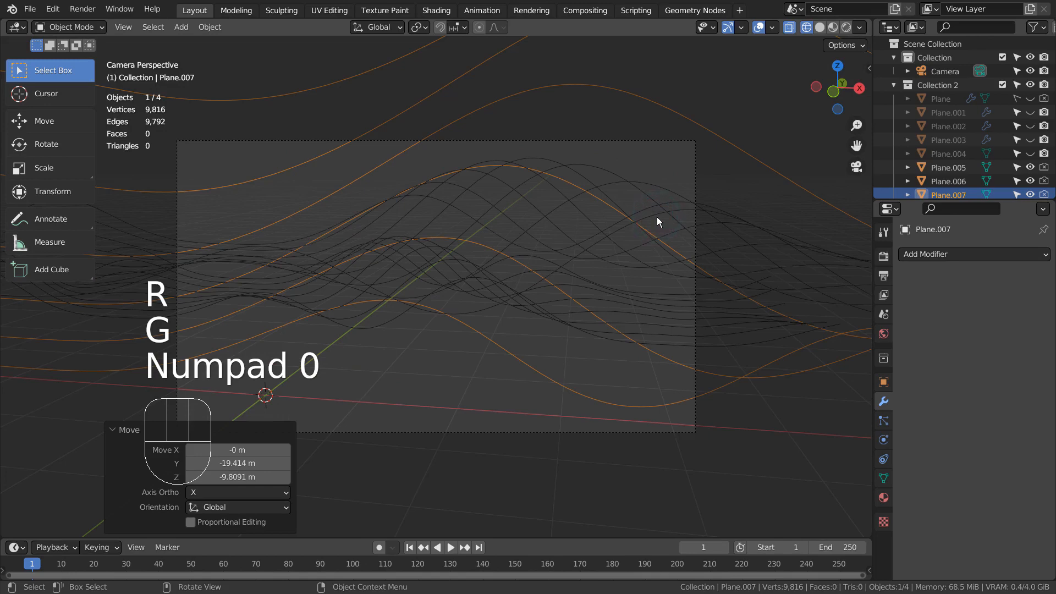
key("g")
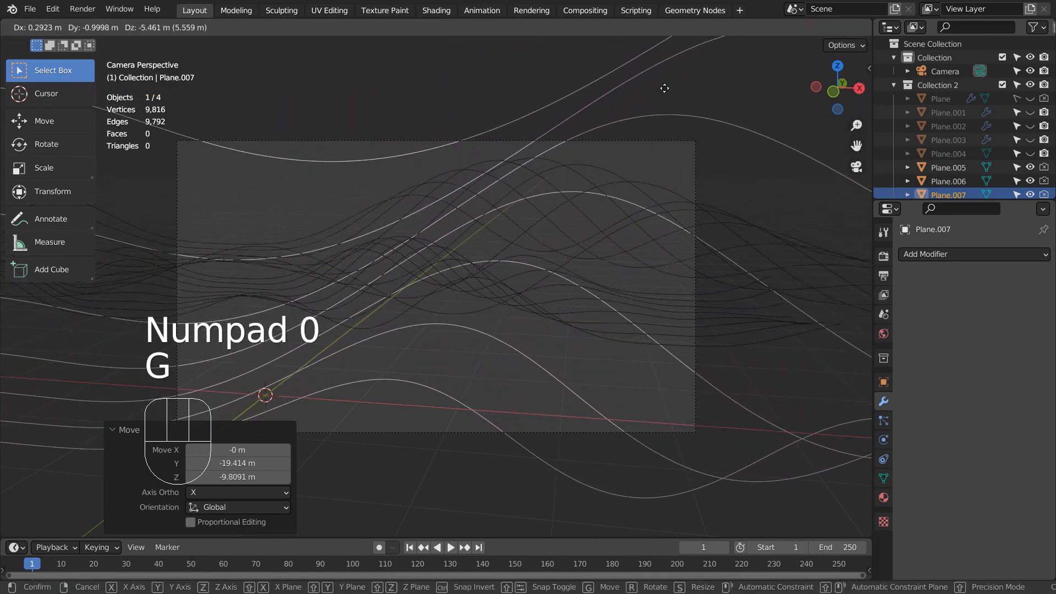
left_click(661, 68)
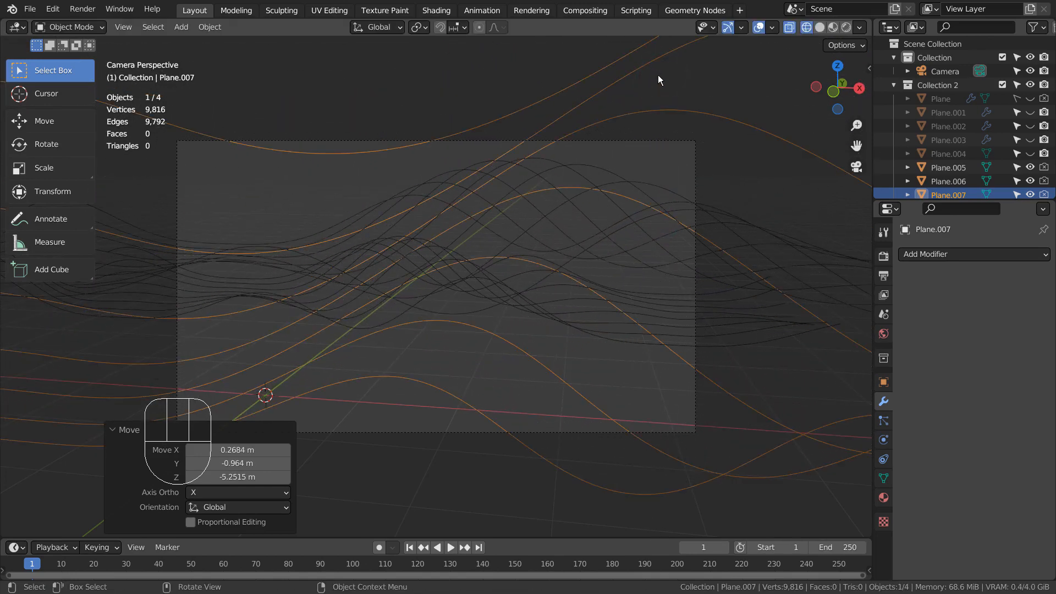
Select the three wavy-line copies Plane.005 through Plane.007 and delete them
left_click(672, 83)
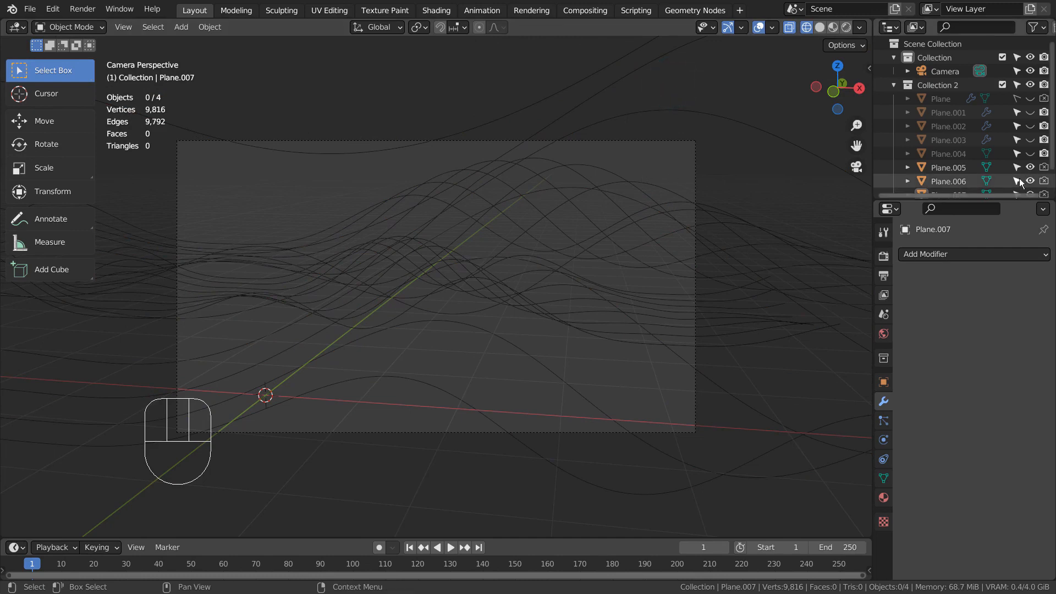
left_click(950, 167)
scroll(965, 179, "down", 2)
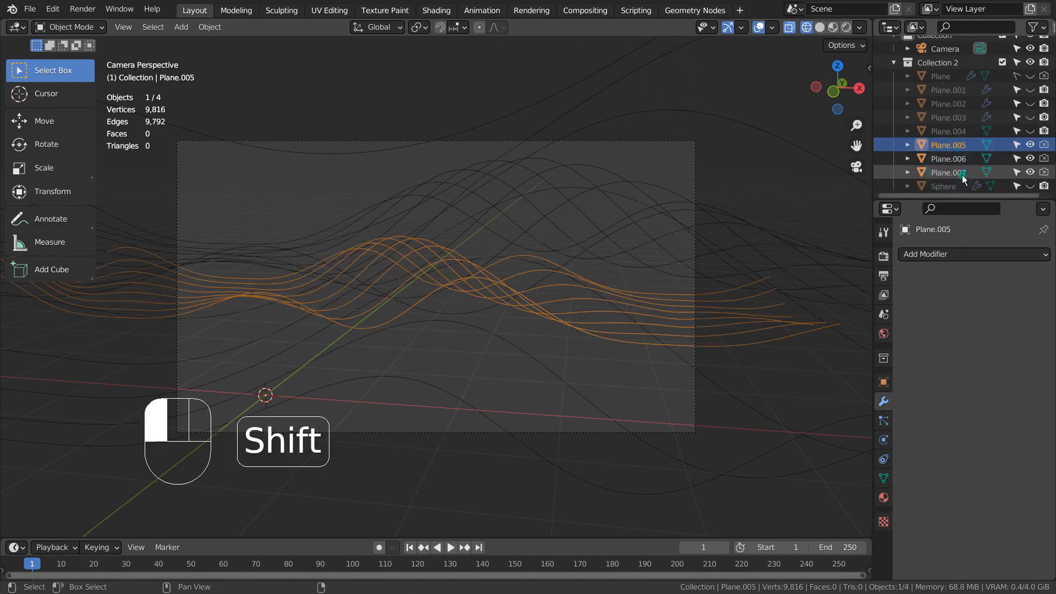
left_click(962, 174, "shift")
key("x")
left_click(585, 254)
scroll(1024, 77, "up", 2)
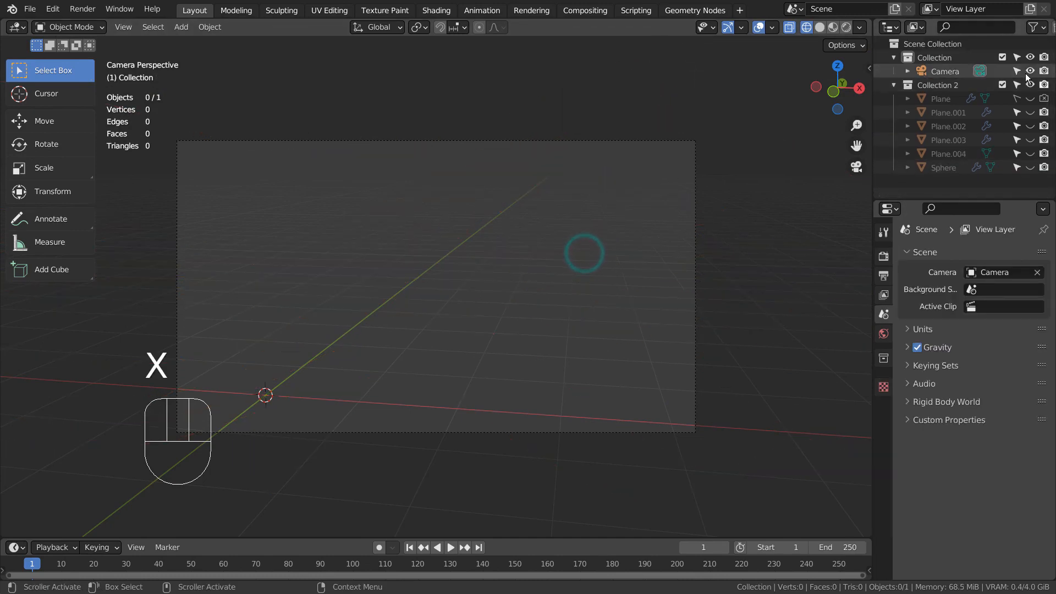
Unhide Plane.001 through Plane.004 in Collection 2 and display the Wave modifier settings of the original Plane
left_click(1030, 112)
left_click(1030, 140)
left_click(1030, 126)
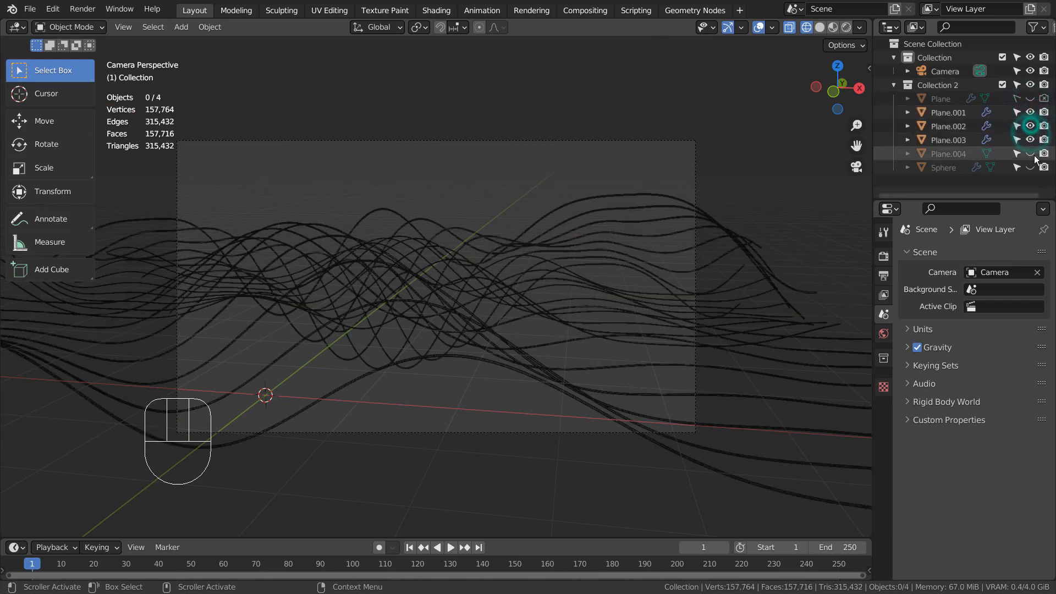
left_click(1030, 154)
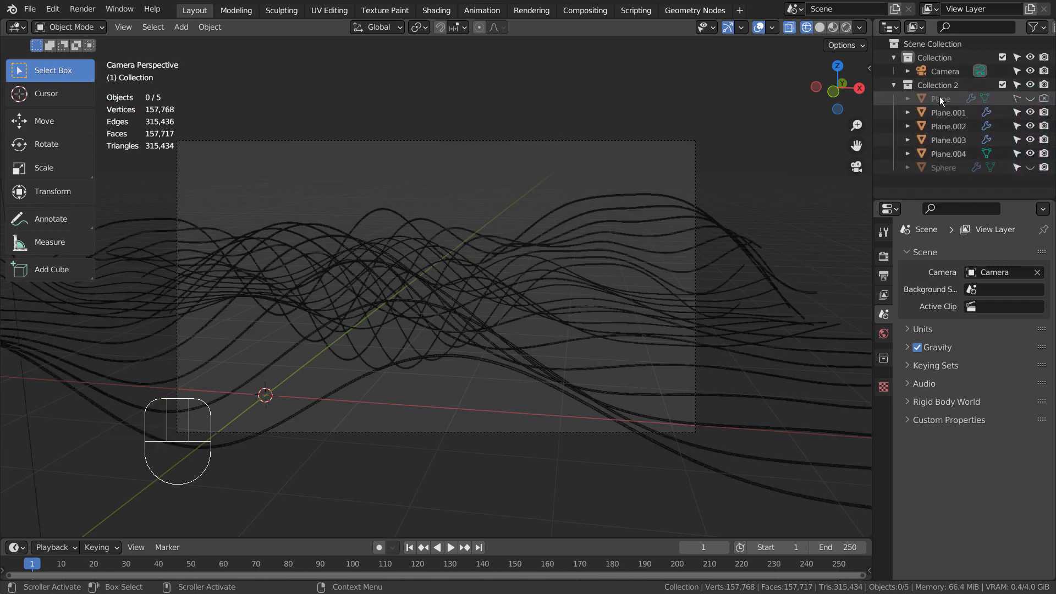
left_click(970, 98)
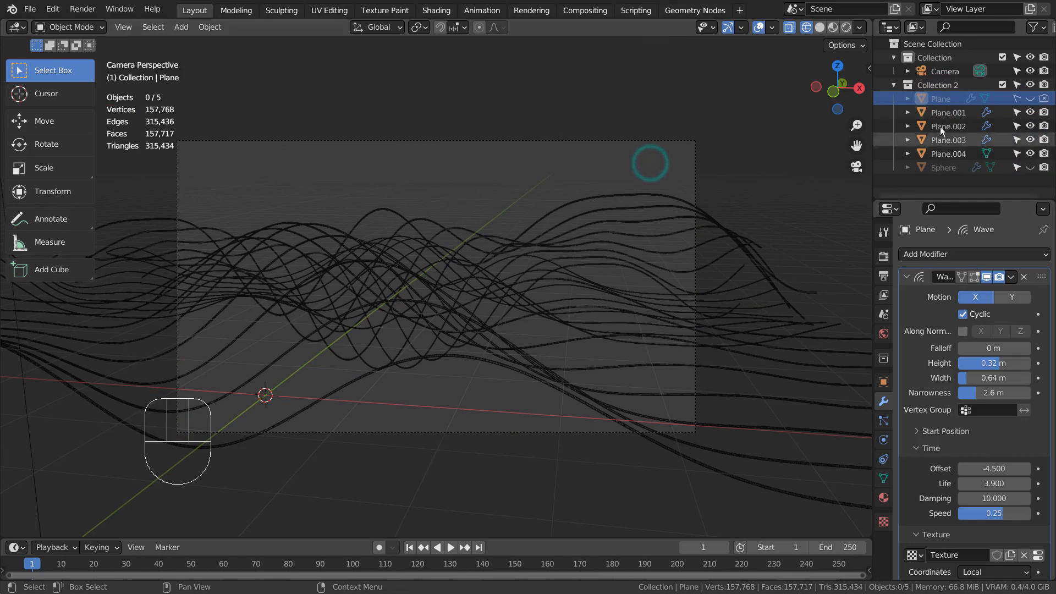
Inspect the scene from outside the camera, selecting the upright plane behind the lines, and unhide and select the surrounding sphere
left_click_drag(742, 235, 668, 244, "alt")
scroll(668, 244, "down", 6)
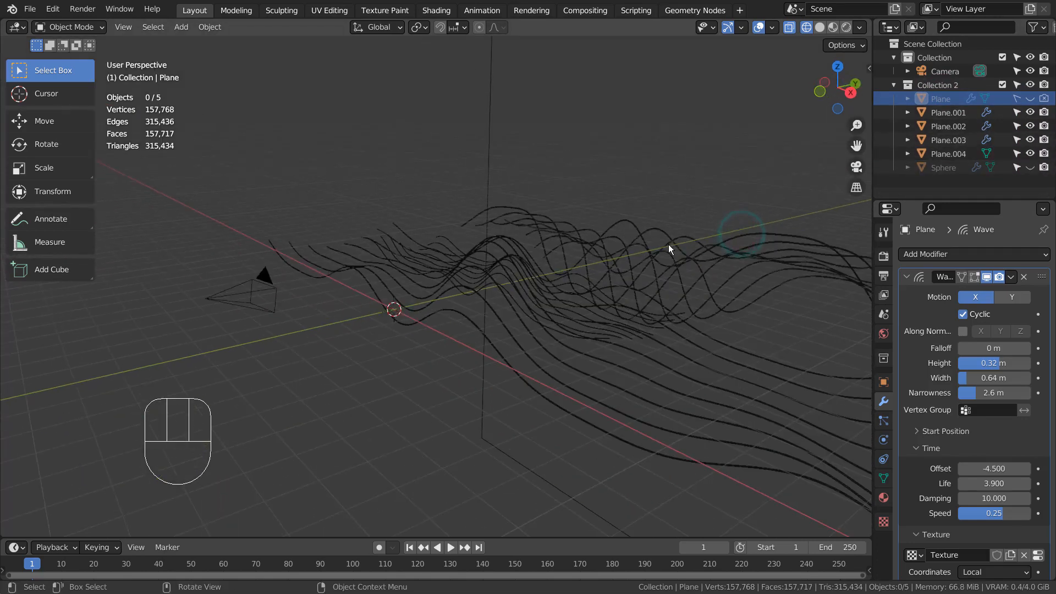
left_click(471, 182)
mouse_move(648, 307)
middle_mouse_down("alt")
mouse_move(559, 312)
mouse_move(669, 311)
mouse_move(644, 311)
middle_mouse_up("alt")
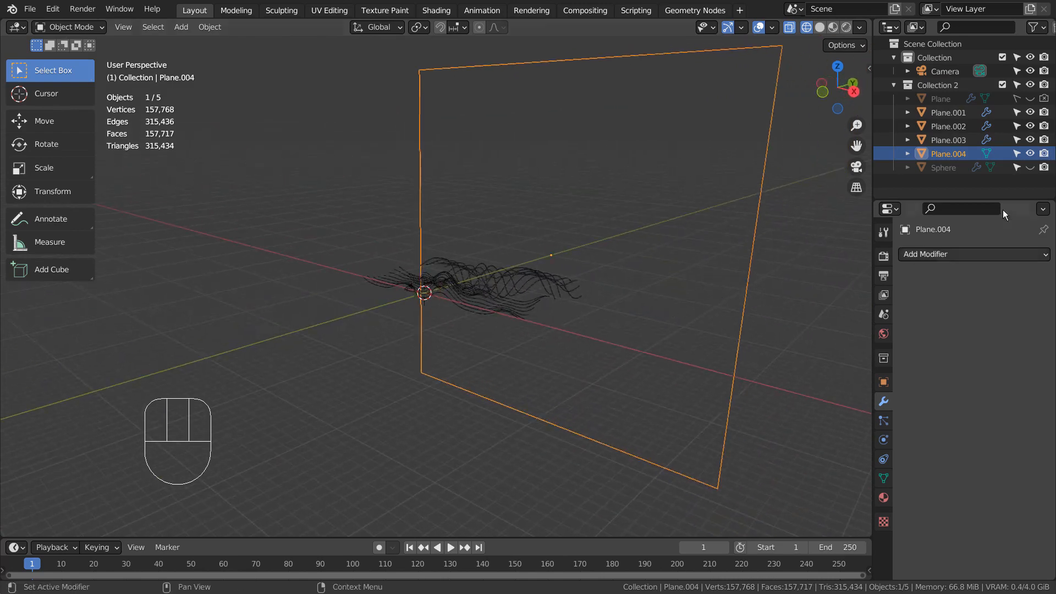
left_click(1030, 167)
scroll(692, 296, "down", 3)
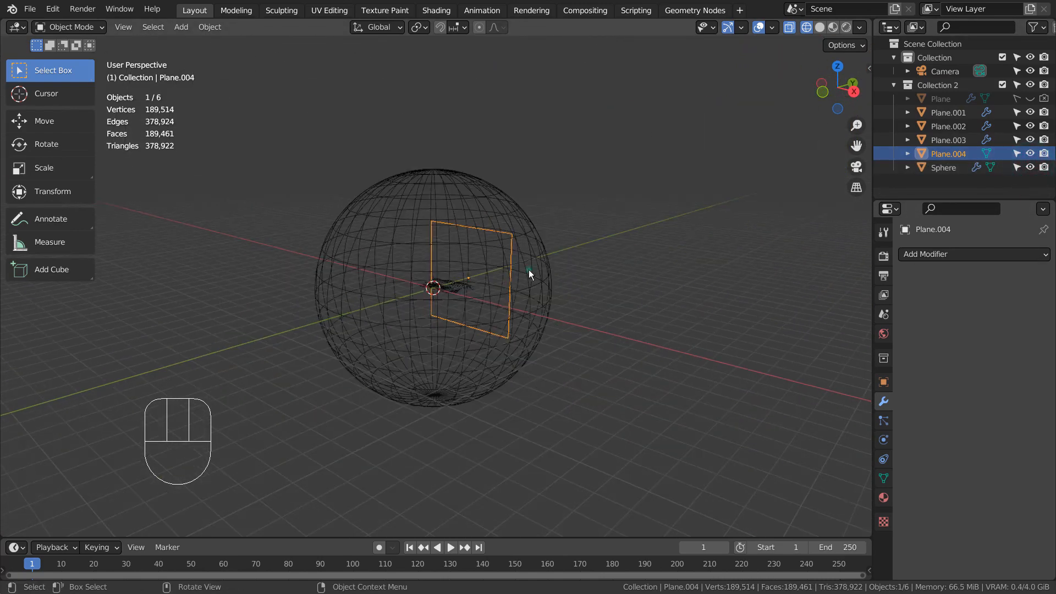
left_click(529, 269)
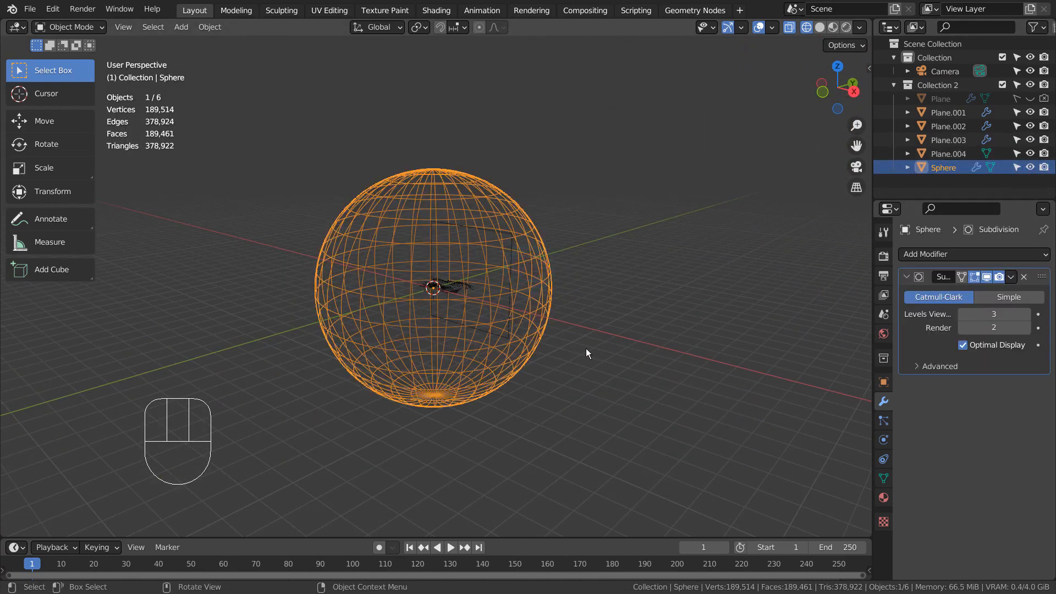
scroll(586, 348, "up", 10)
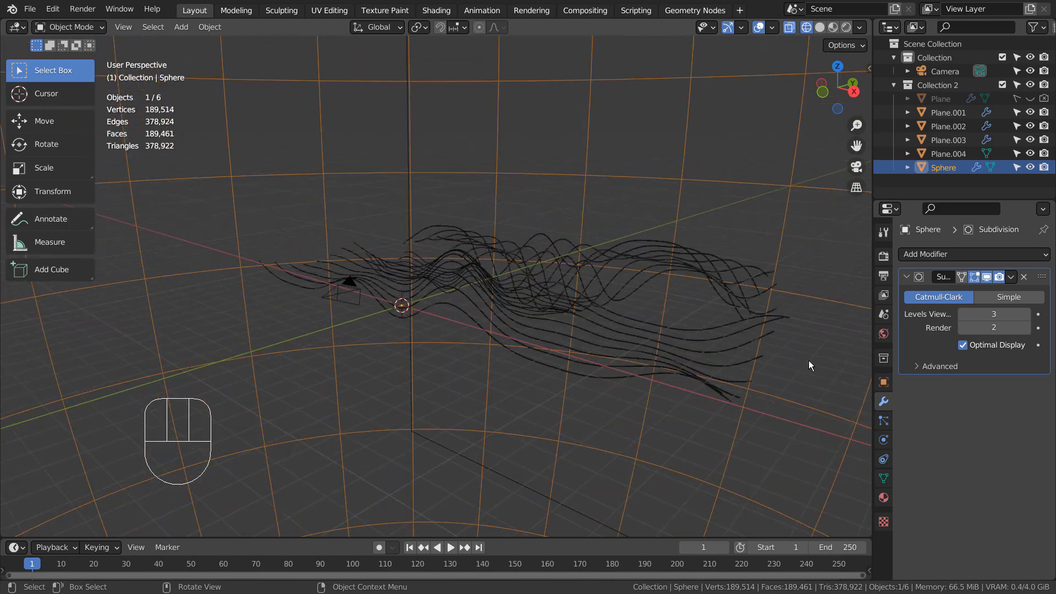
scroll(770, 379, "down", 10)
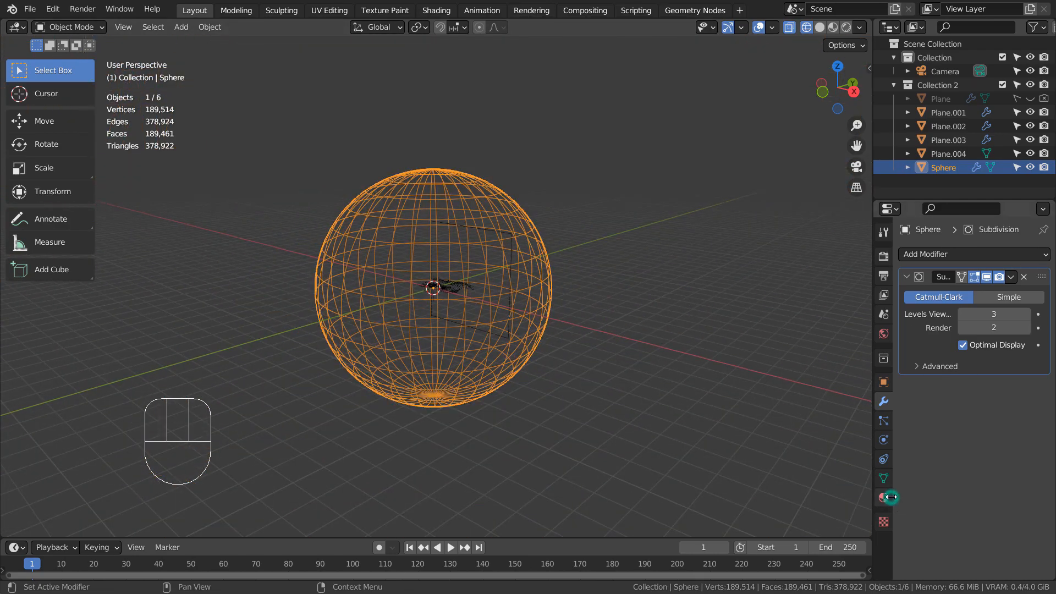
Inspect the materials of the sphere and the upright plane in Material Preview shading, hiding each object after viewing it
left_click(884, 497)
scroll(937, 414, "down", 5)
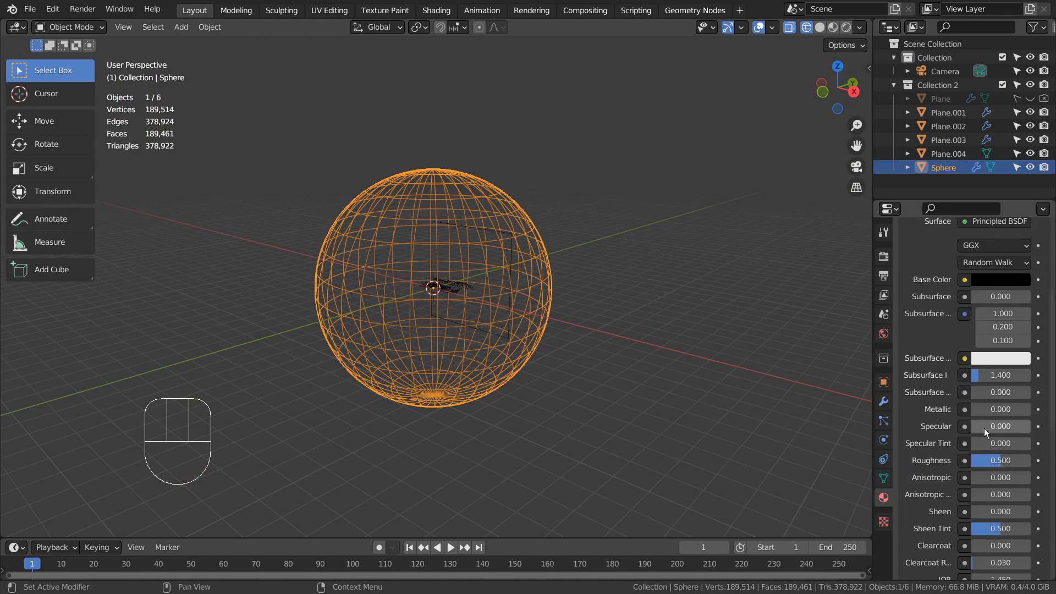
left_click(833, 27)
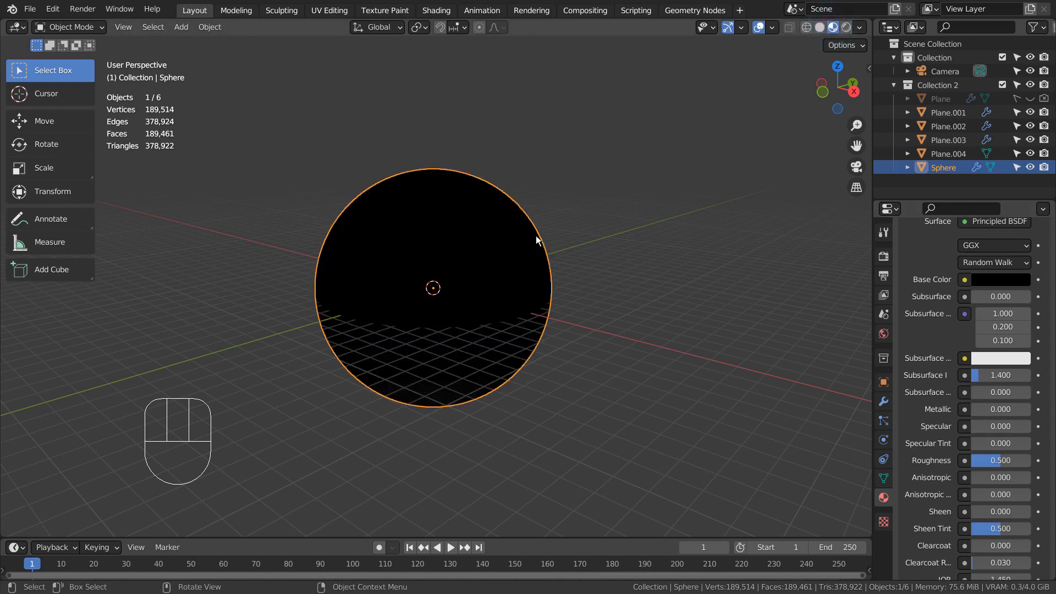
left_click(1030, 168)
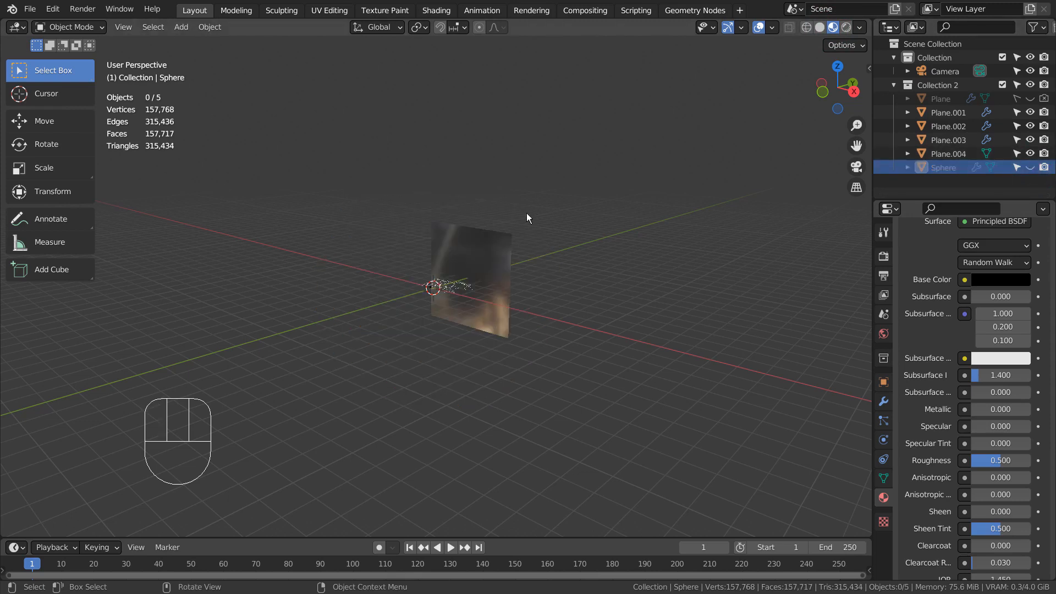
left_click(496, 242)
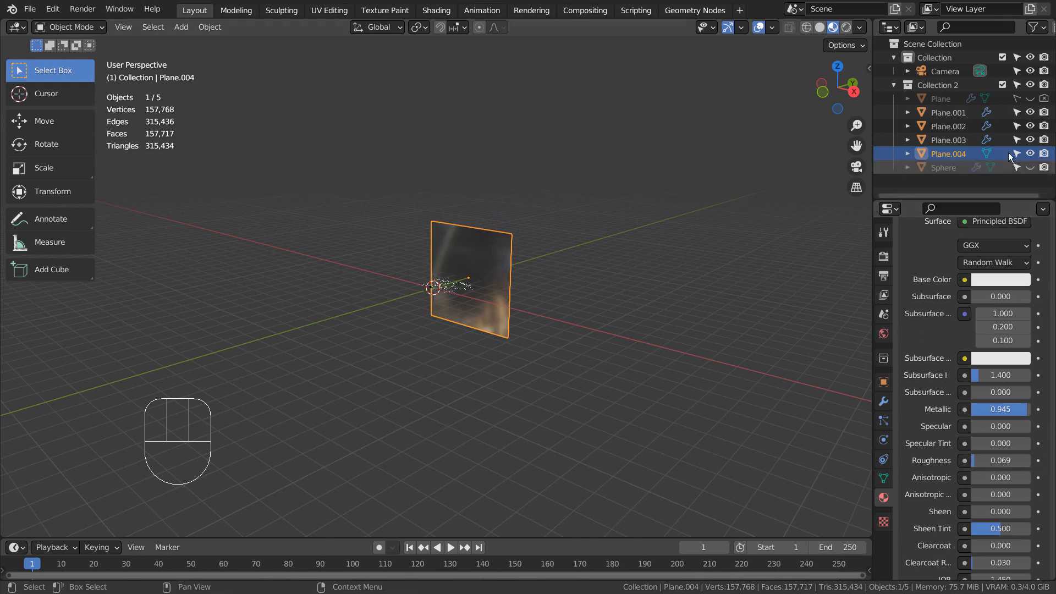
left_click(1031, 154)
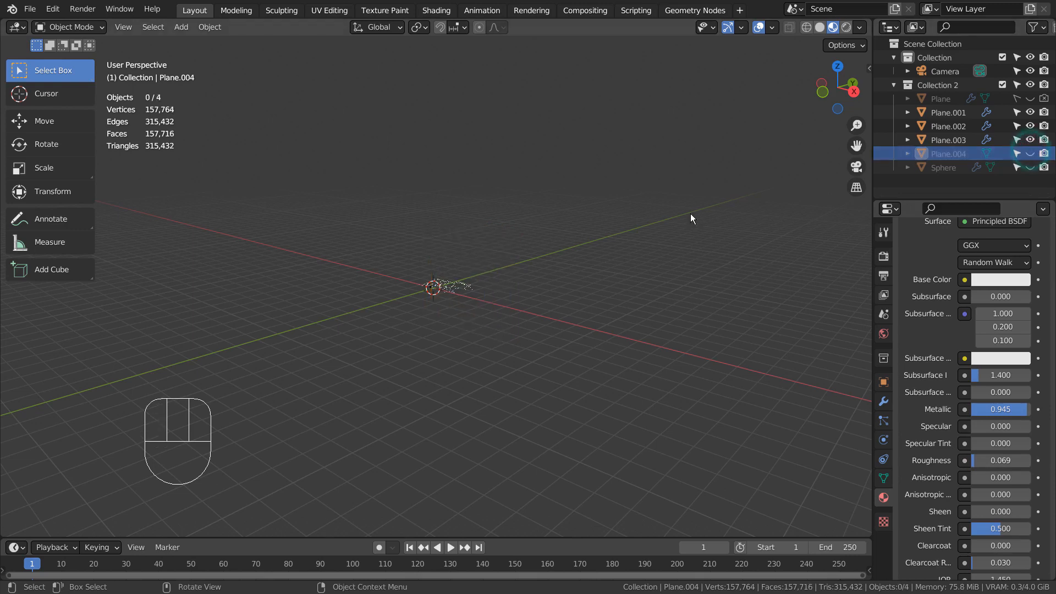
Examine the emission color and strength in the materials of the line objects Plane.001, Plane.002 and Plane.003
left_click(946, 113)
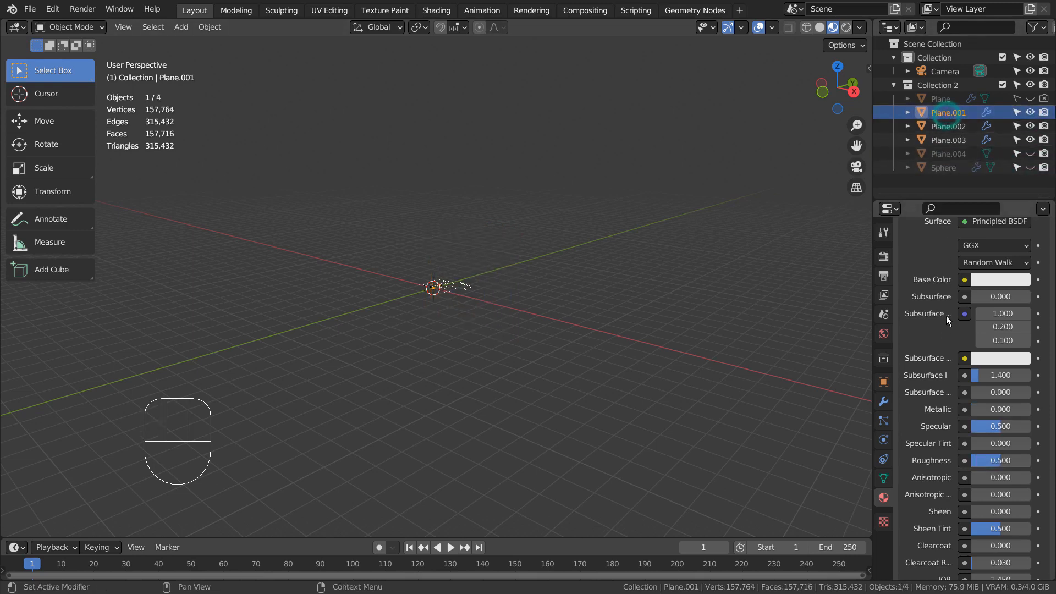
left_click(949, 139)
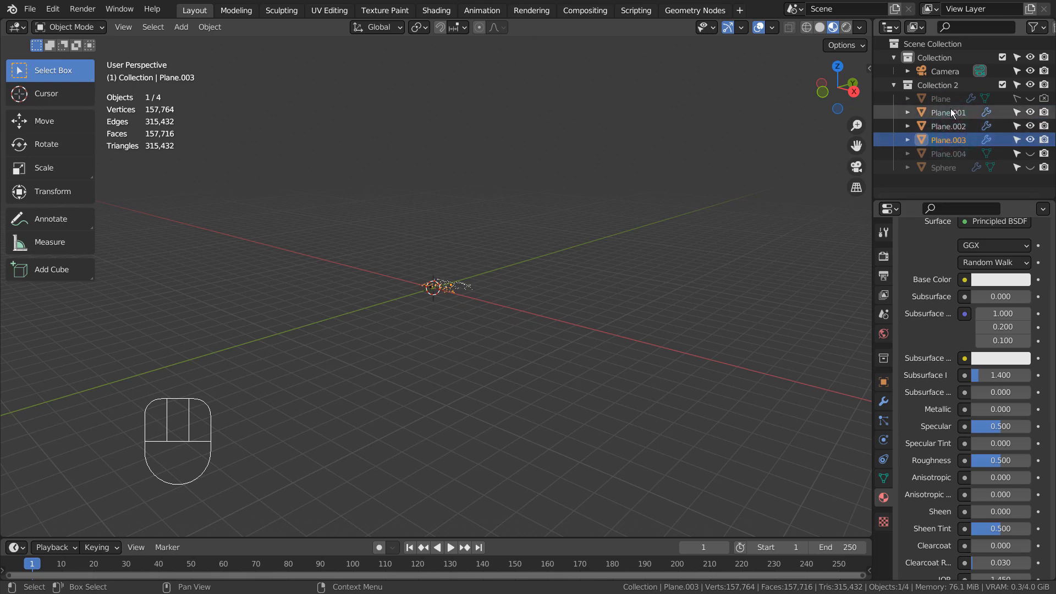
scroll(965, 369, "down", 15)
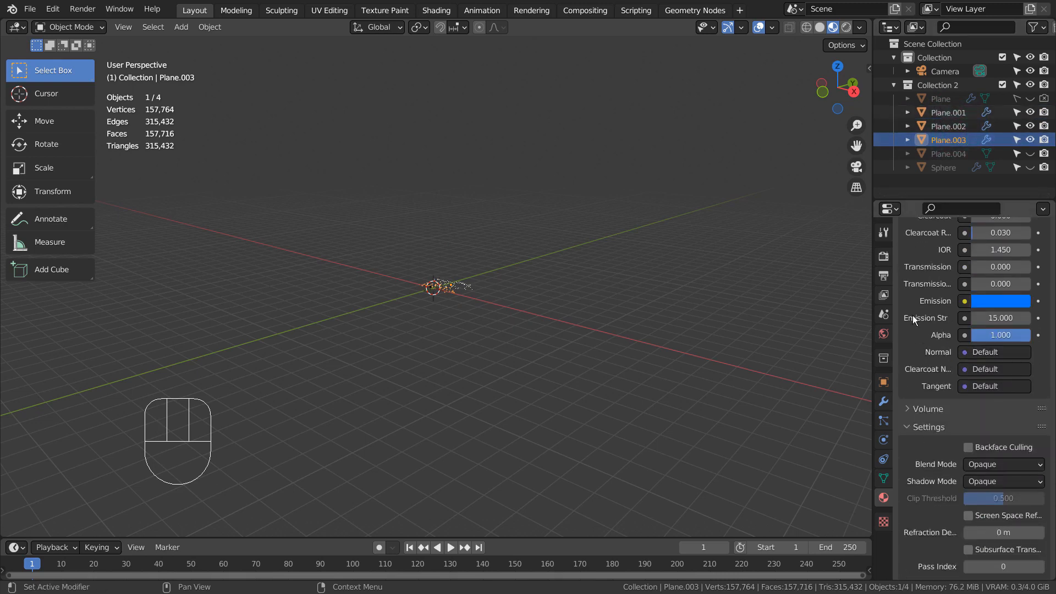
left_click(944, 113)
left_click(948, 127)
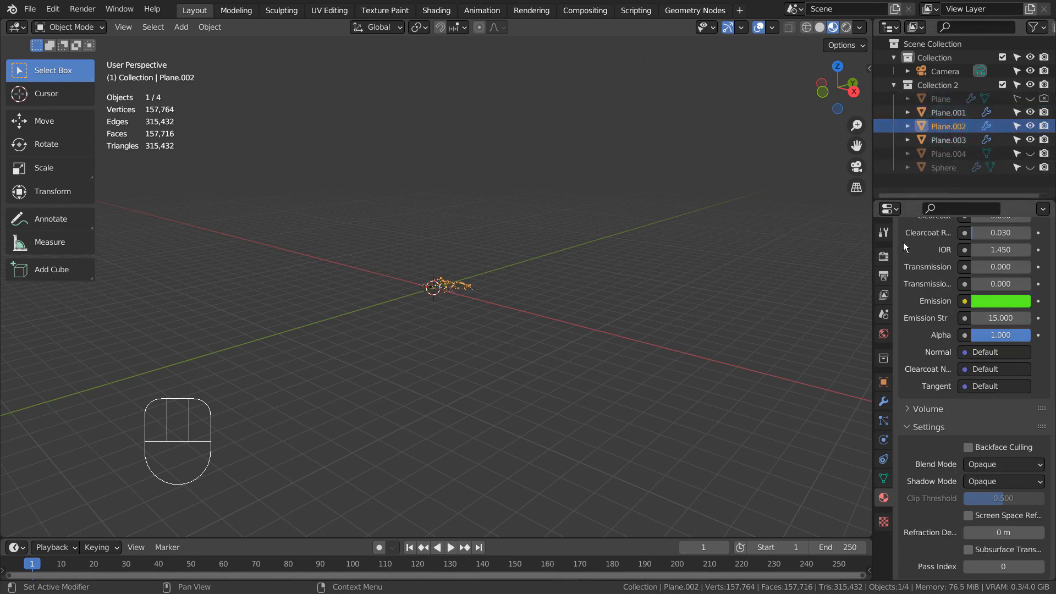
Show the Eevee Bloom render settings and examine the glowing lines through the camera with nothing selected
left_click(884, 256)
scroll(985, 263, "up", 20)
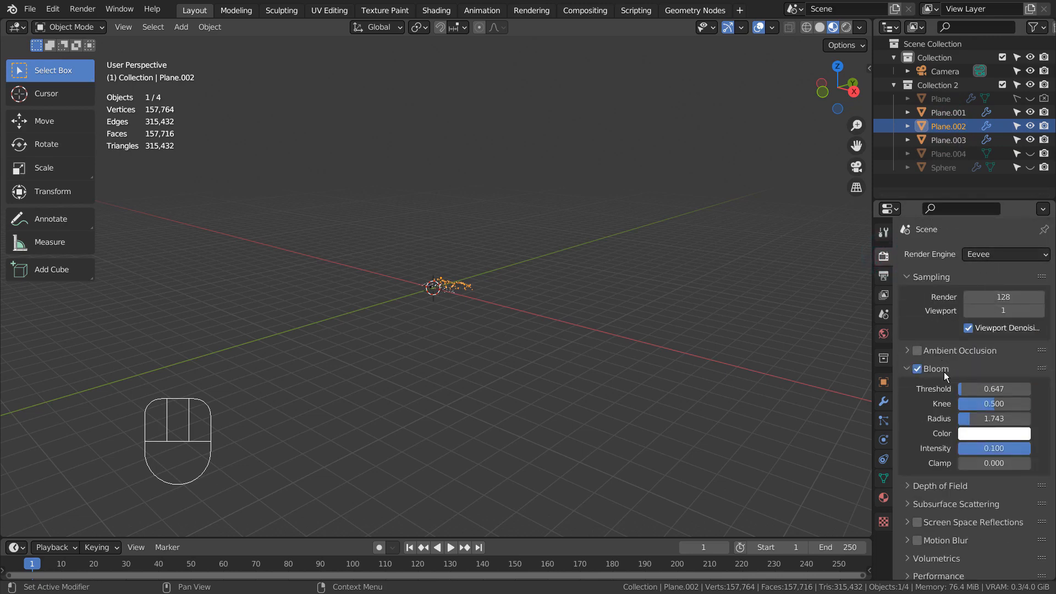
key("KP_0")
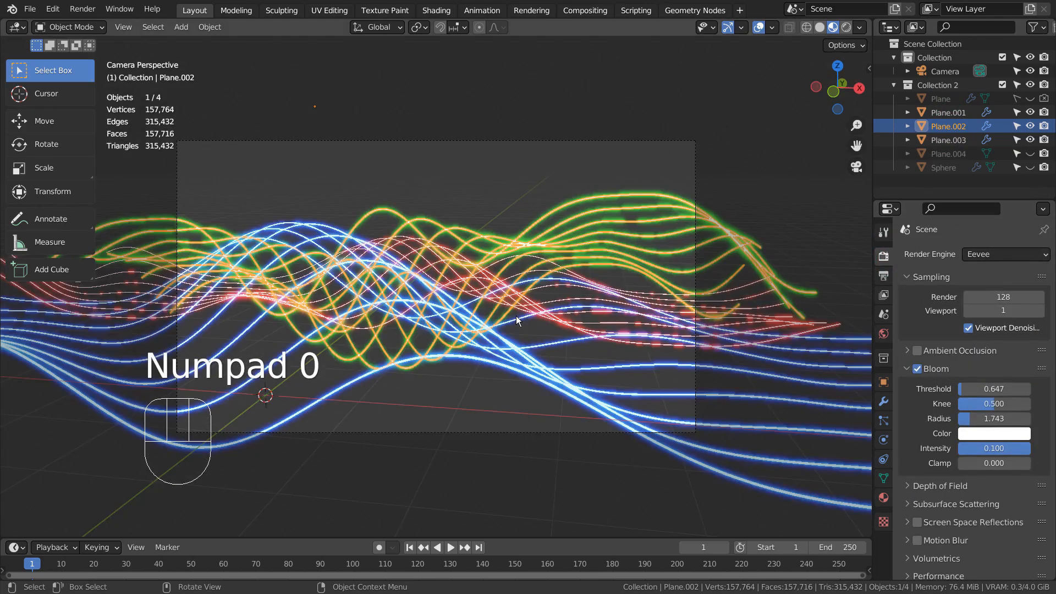
scroll(516, 316, "up", 2)
left_click(555, 133)
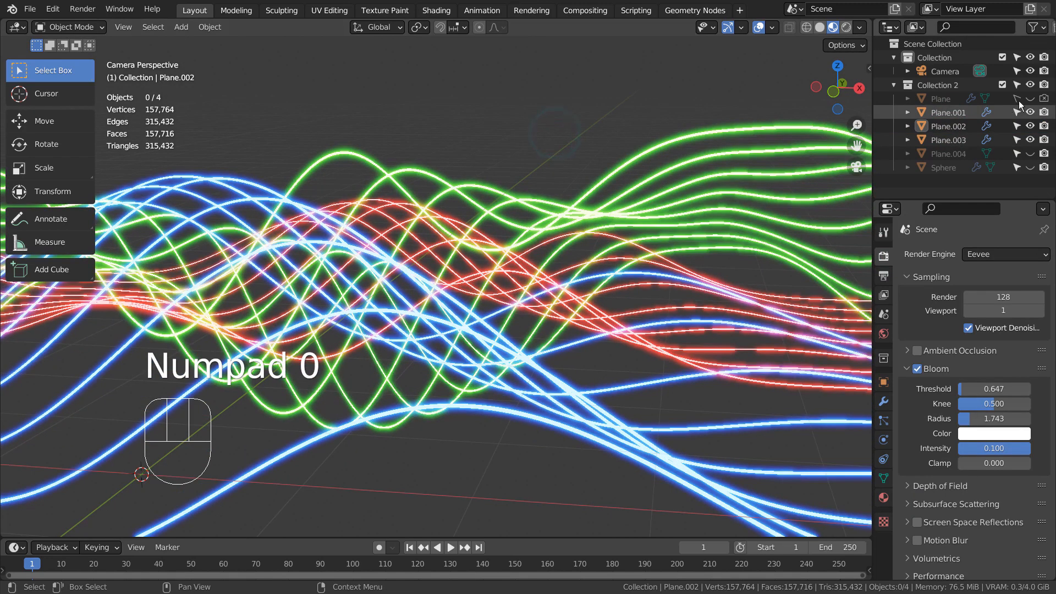
Unhide the upright plane Plane.004 and the sphere, and switch the viewport to Rendered shading
left_click(1030, 153)
left_click(1030, 166)
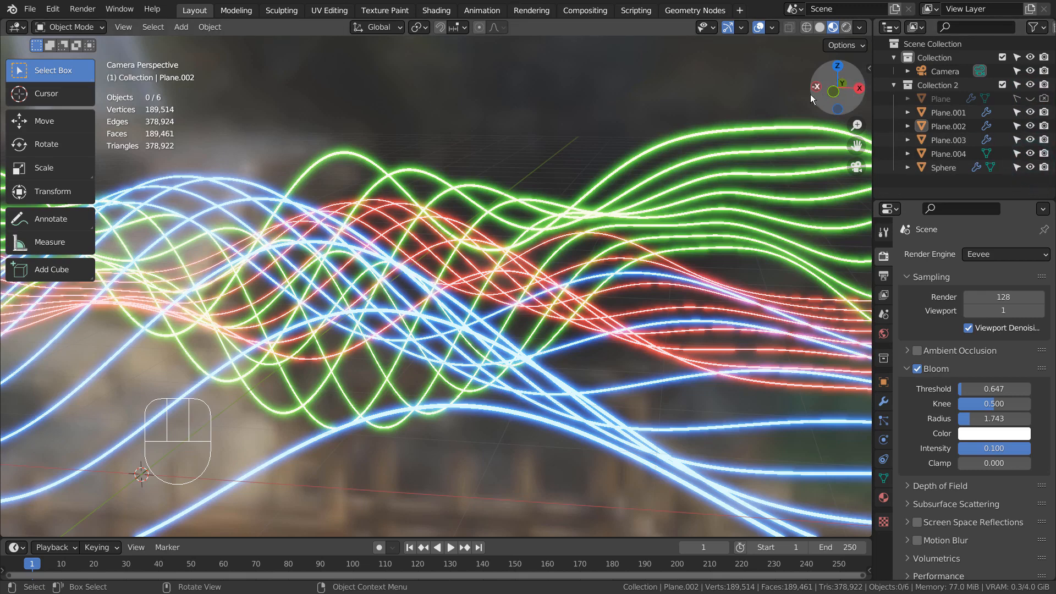
left_click(846, 27)
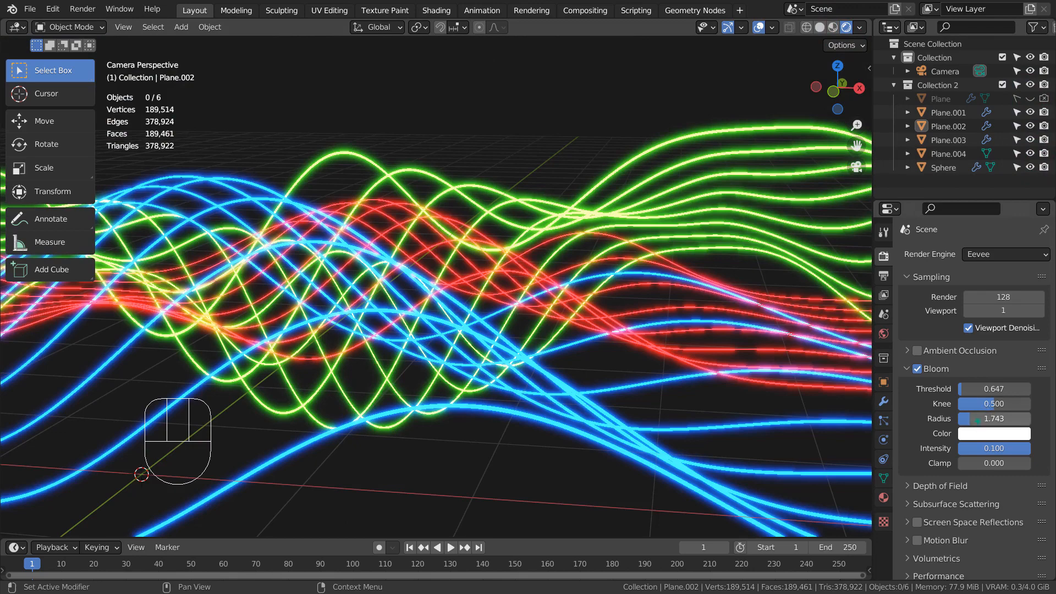
Set the Bloom radius to 3.757 and intensity to 0.090, and select the background plane followed by the sphere
mouse_move(978, 422)
left_mouse_down()
mouse_move(1001, 421)
mouse_move(1005, 453)
mouse_move(1008, 422)
mouse_move(998, 447)
mouse_move(980, 410)
left_mouse_up()
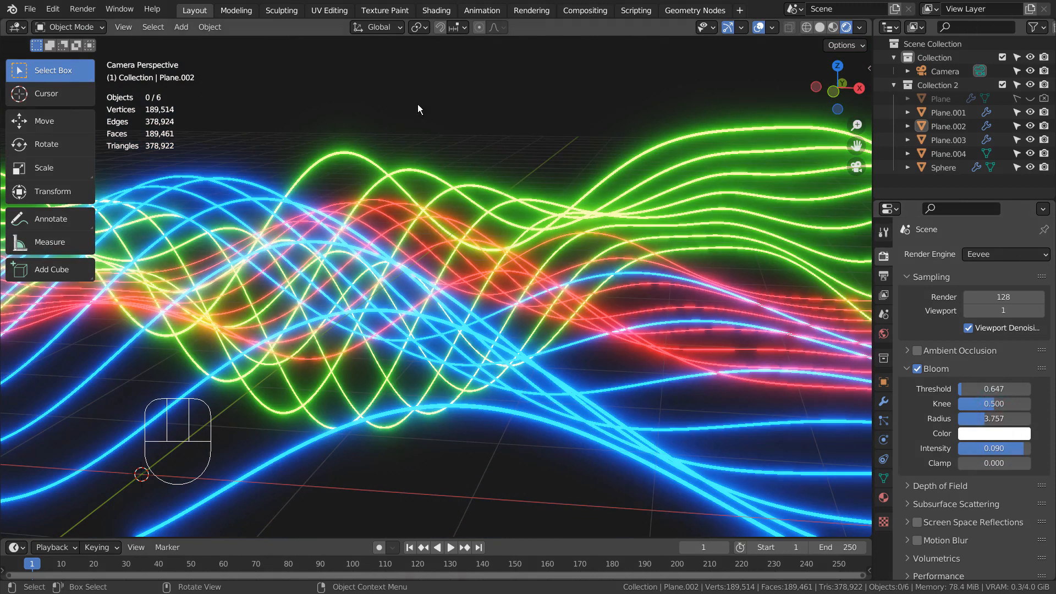
left_click(434, 104)
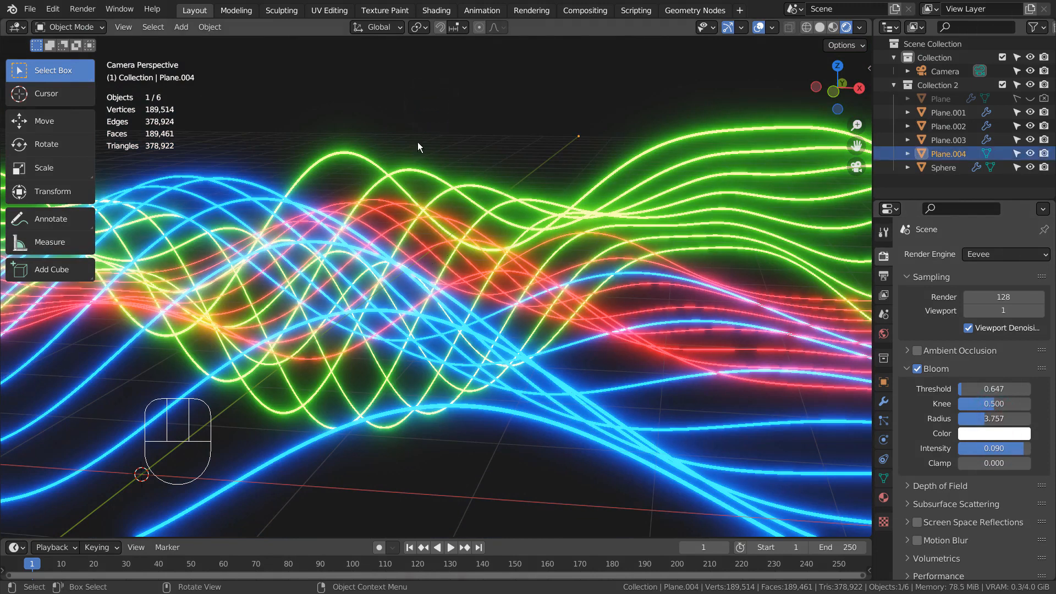
left_click(478, 94)
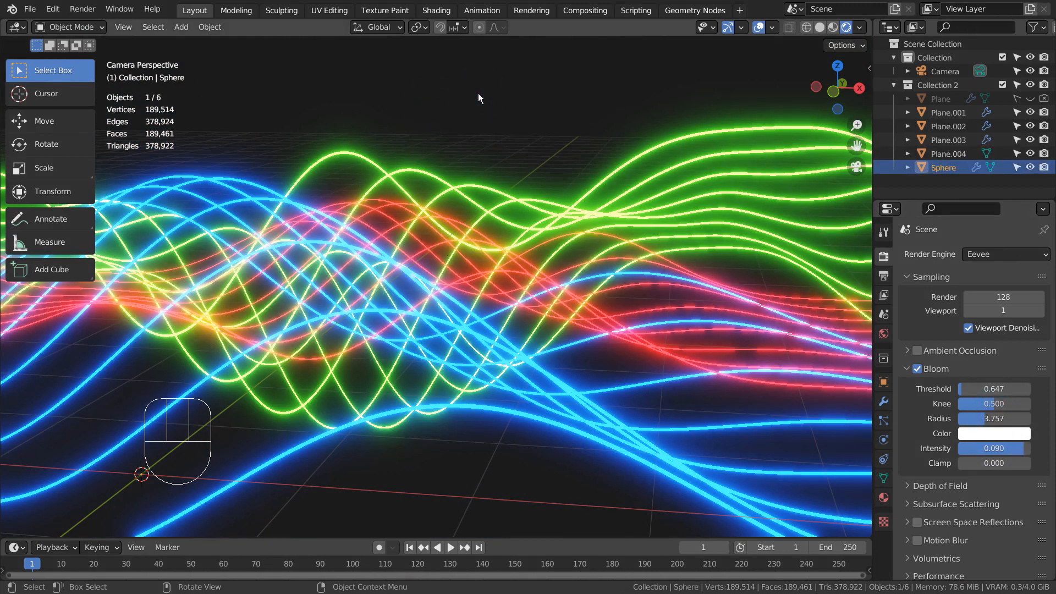